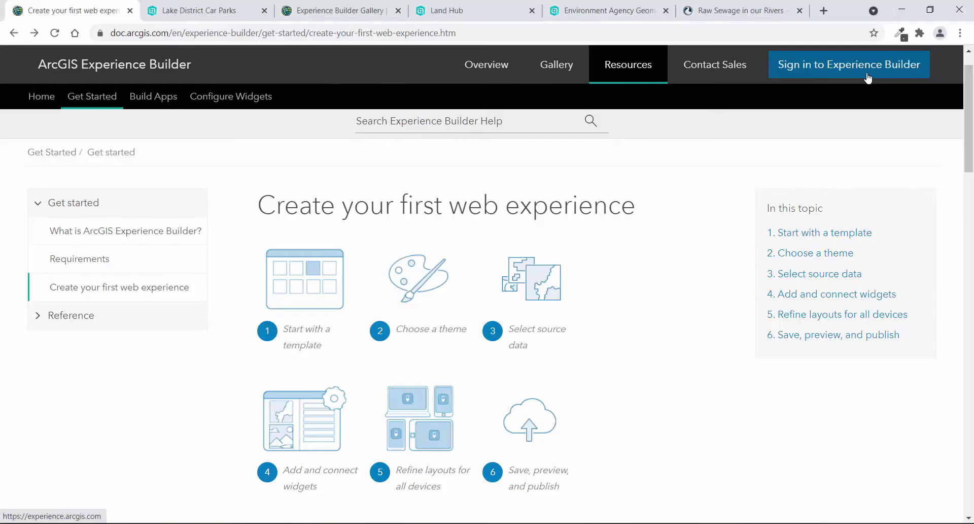
Sign in and close the template gallery without choosing a template
{"action": "left_click", "coordinate": [867, 76]}
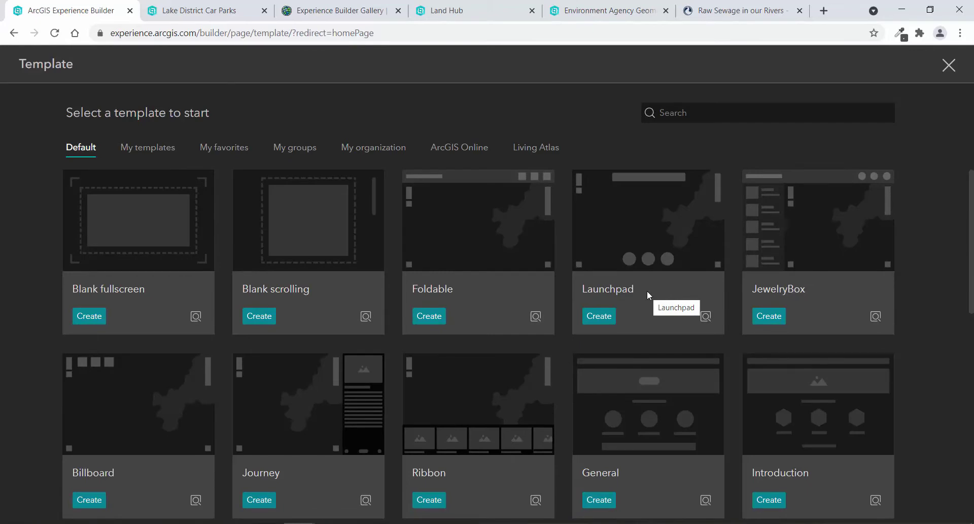
{"action": "scroll", "coordinate": [647, 290], "scroll_direction": "down", "scroll_amount": 9}
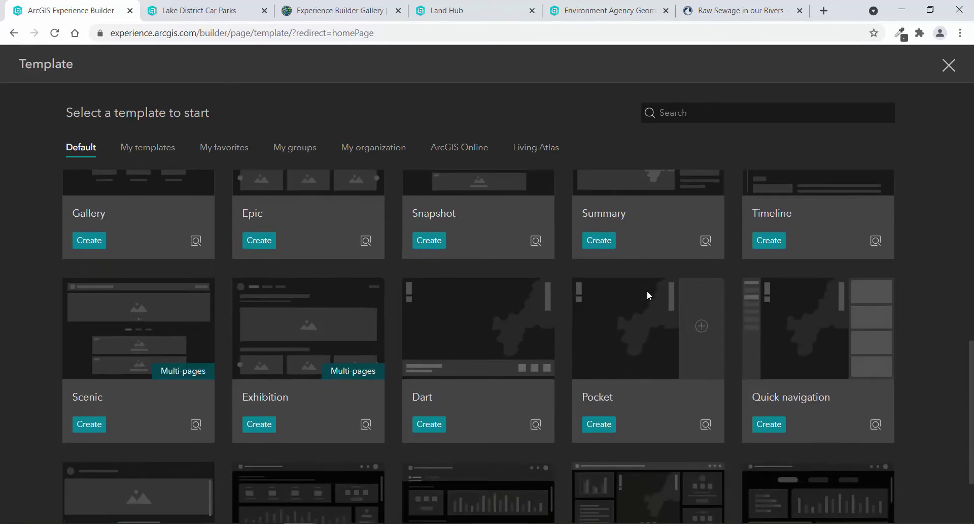
{"action": "scroll", "coordinate": [614, 284], "scroll_direction": "up", "scroll_amount": 10}
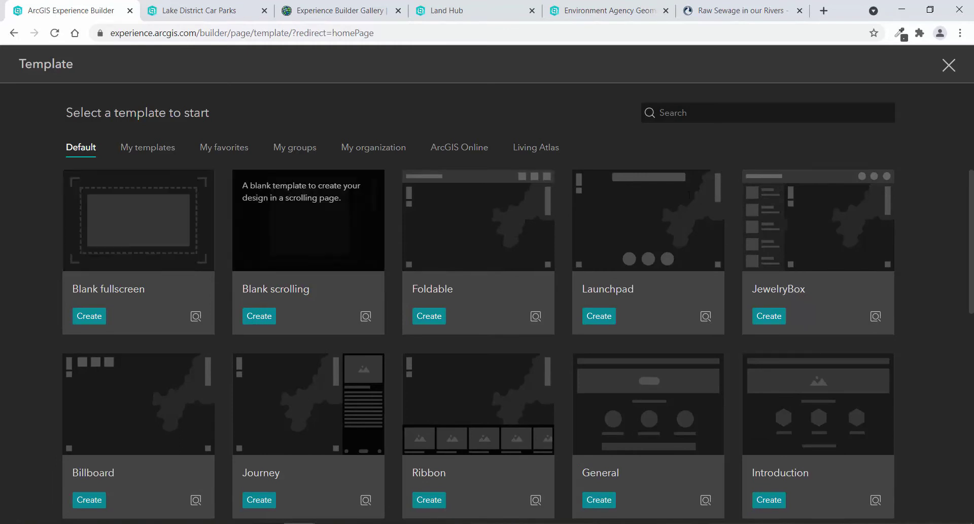
{"action": "left_click", "coordinate": [947, 65]}
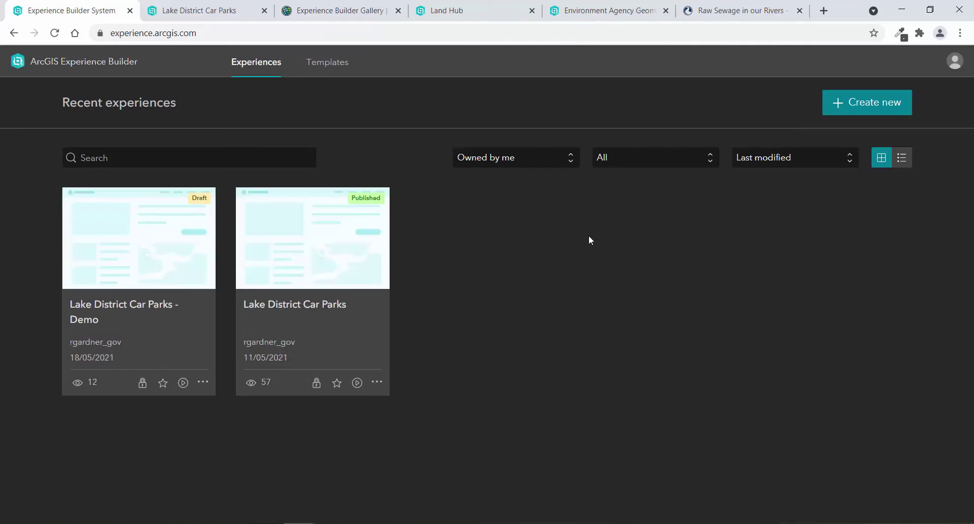
Open the Lake District Car Parks - Demo draft and list its theme choices
{"action": "left_click", "coordinate": [157, 233]}
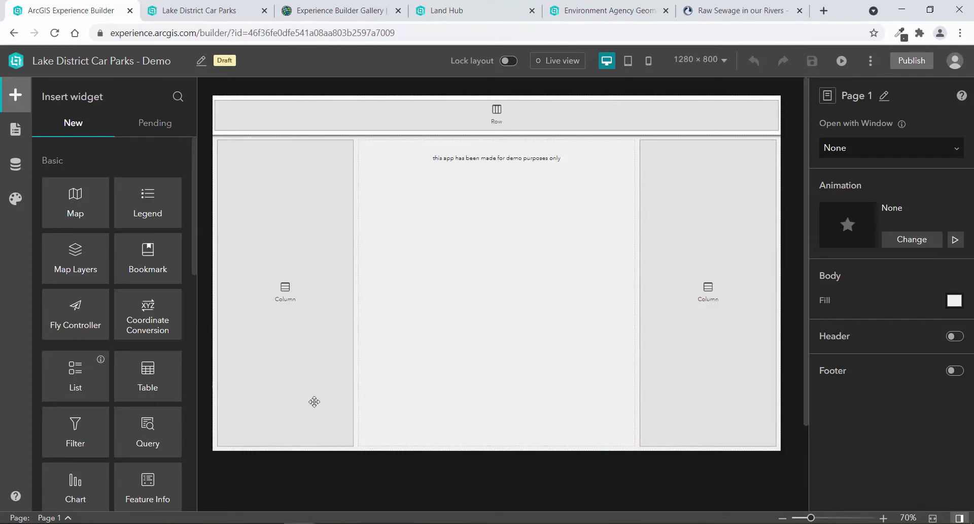
{"action": "left_click", "coordinate": [4, 209]}
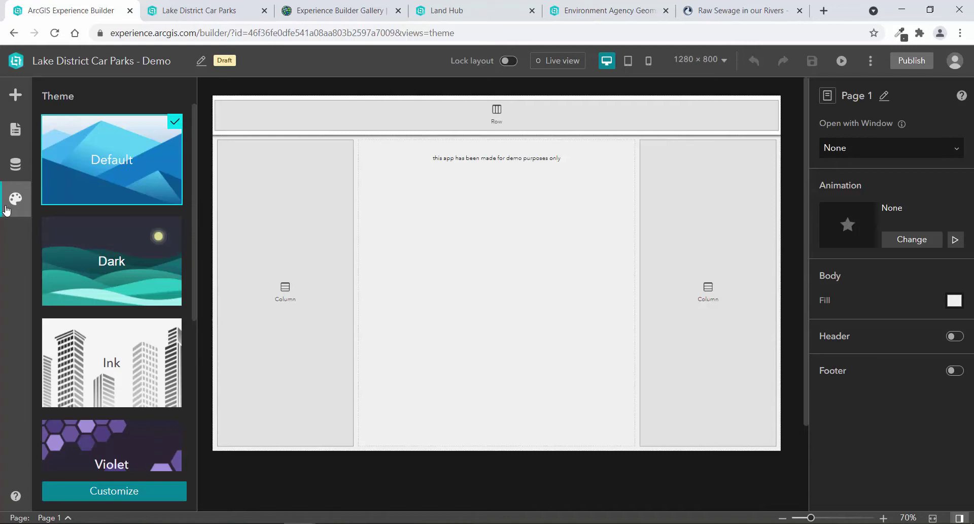
Apply the Violet theme and expand its advanced colour settings
{"action": "left_click", "coordinate": [107, 445]}
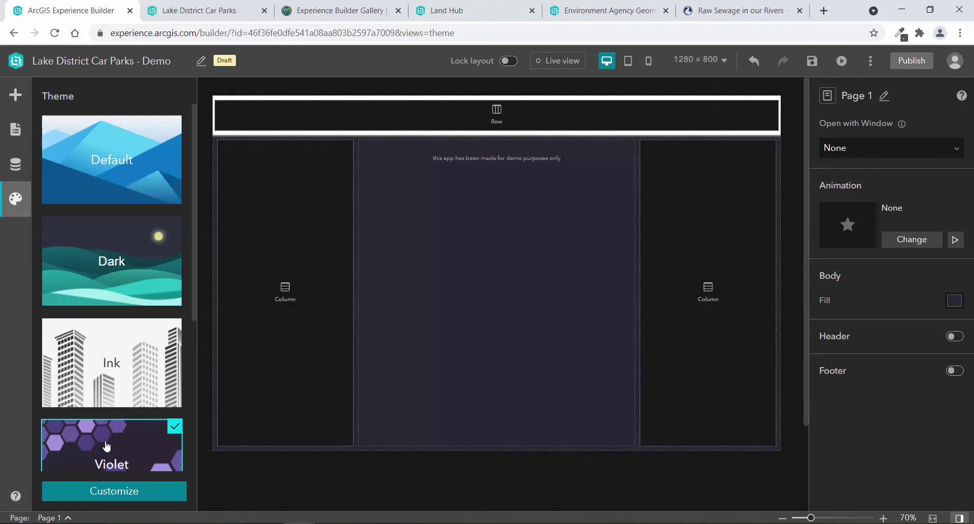
{"action": "left_click", "coordinate": [107, 490]}
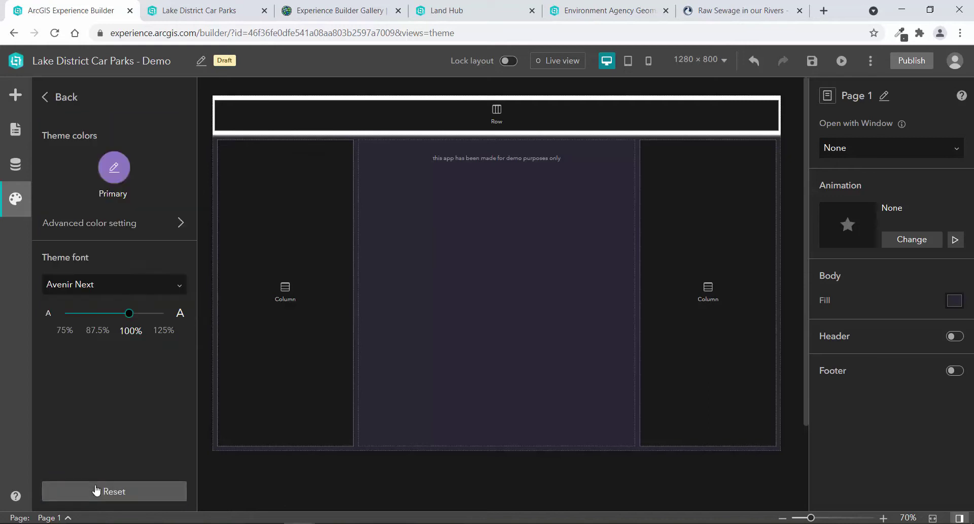
{"action": "left_click", "coordinate": [109, 225]}
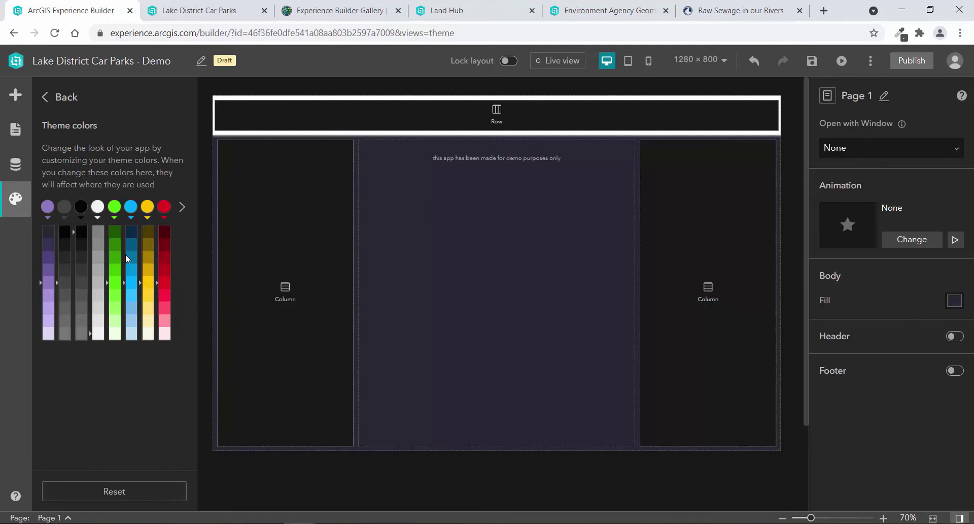
{"action": "left_click", "coordinate": [12, 169]}
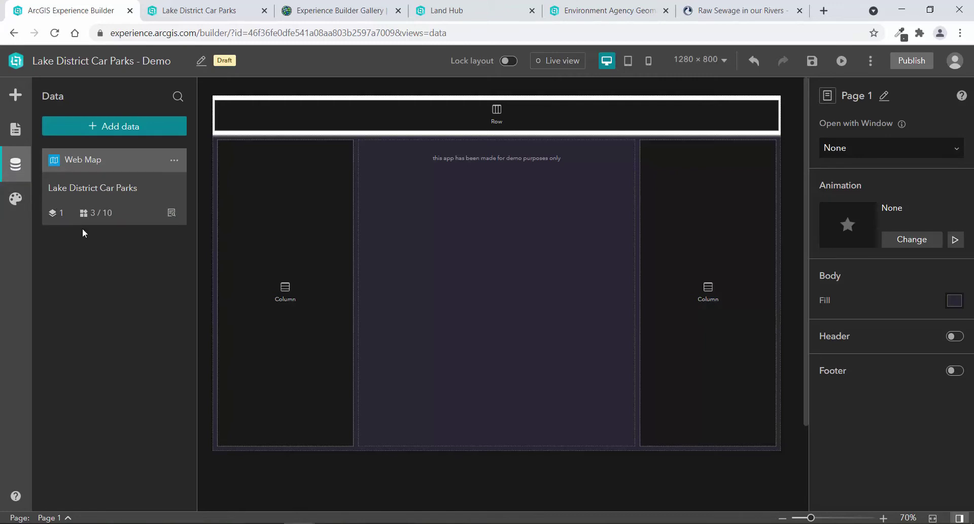
Check the Add data dialog without adding anything, then view the car parks web map's layers
{"action": "left_click", "coordinate": [117, 129]}
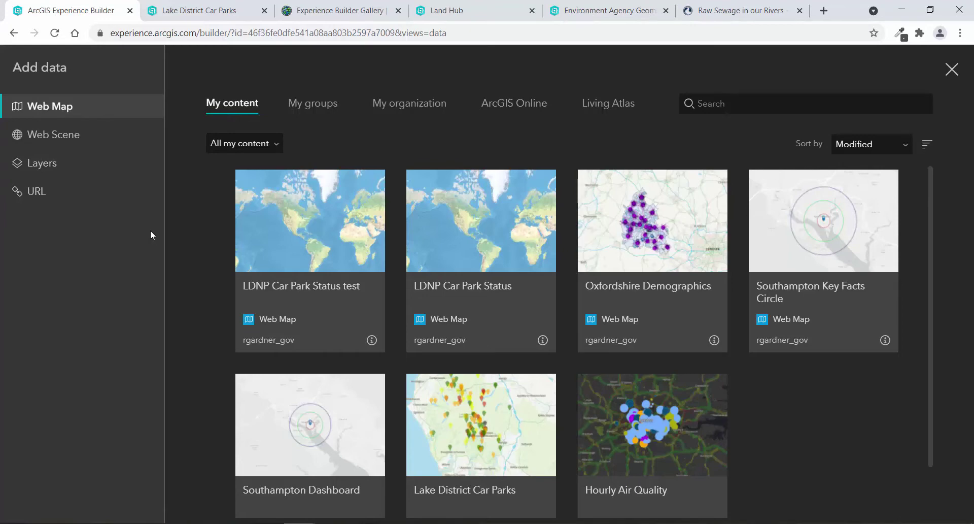
{"action": "left_click", "coordinate": [952, 69]}
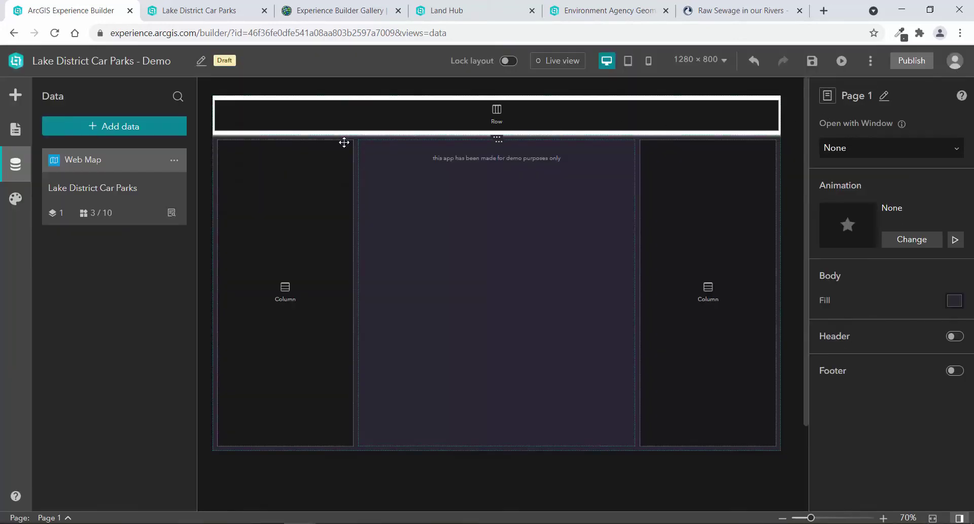
{"action": "left_click", "coordinate": [95, 176]}
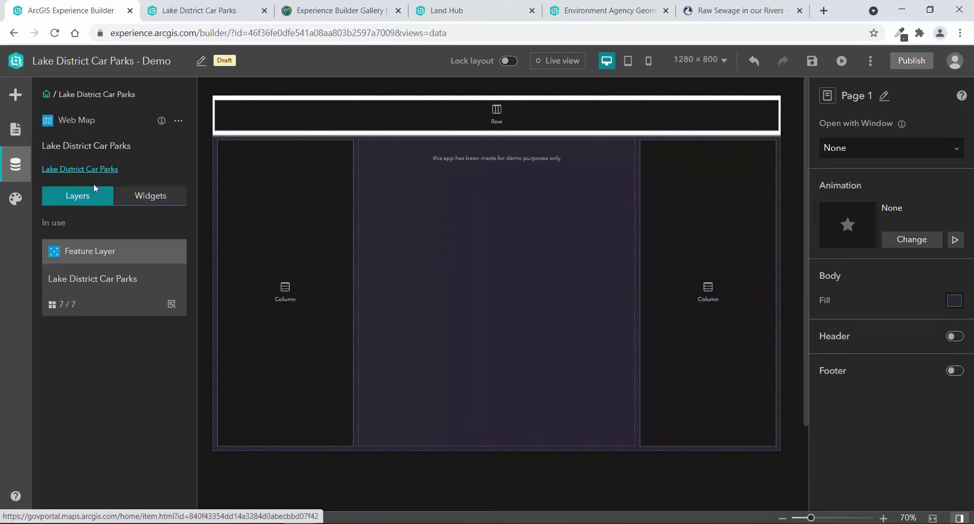
Widen the page's centre column and list the pending unplaced widgets
{"action": "left_click", "coordinate": [15, 101]}
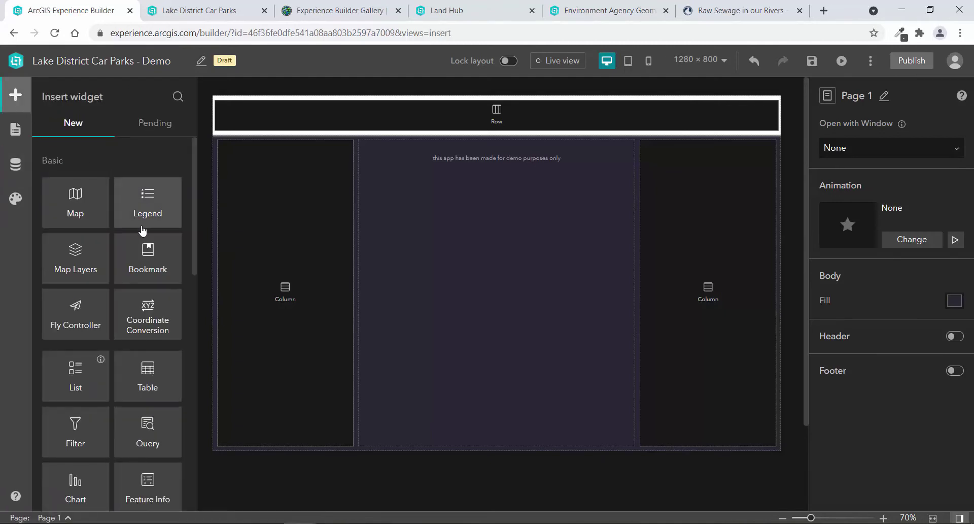
{"action": "scroll", "coordinate": [144, 228], "scroll_direction": "down", "scroll_amount": 4}
{"action": "scroll", "coordinate": [142, 231], "scroll_direction": "down", "scroll_amount": 8}
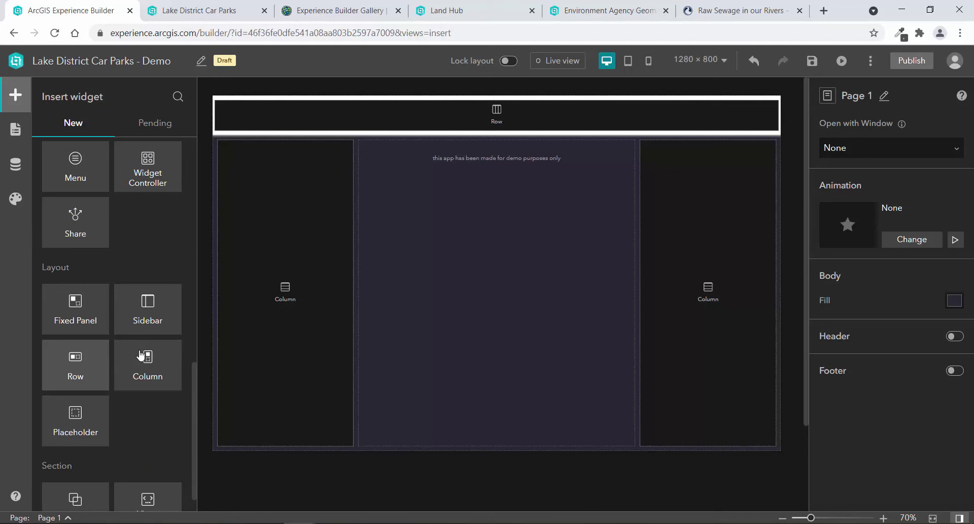
{"action": "left_click", "coordinate": [410, 323]}
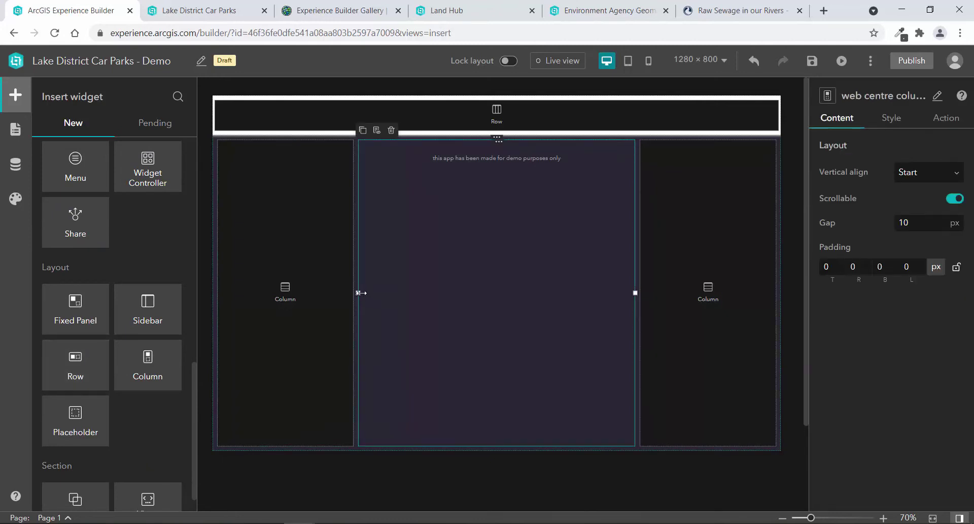
{"action": "left_click_drag", "start_coordinate": [359, 294], "coordinate": [402, 292]}
{"action": "left_click", "coordinate": [152, 124]}
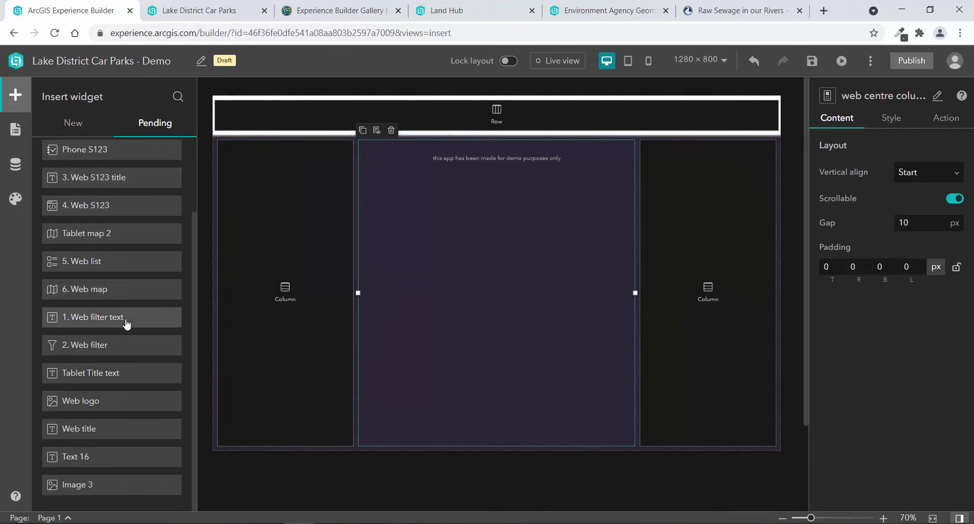
Place 1. Web filter text on the left and a taller 3. Web S123 title on the right
{"action": "left_click_drag", "start_coordinate": [127, 324], "coordinate": [258, 182]}
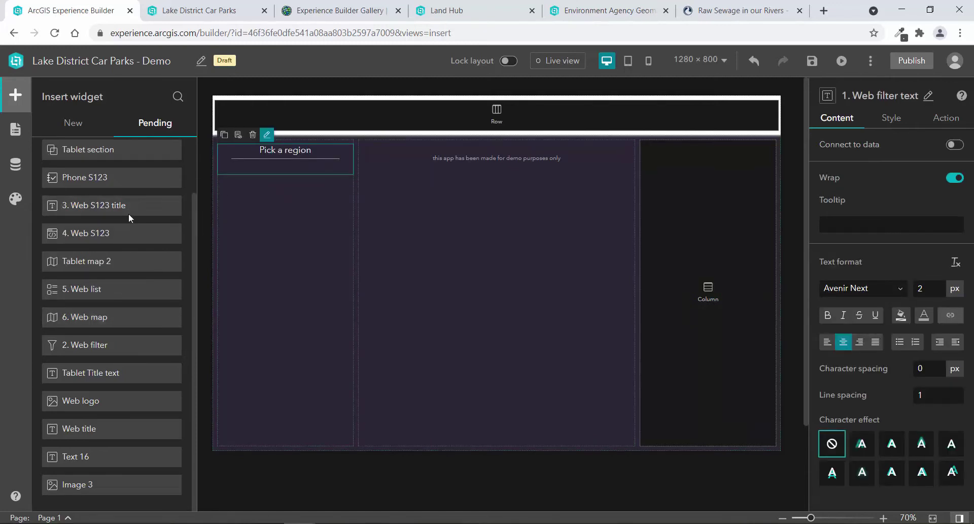
{"action": "left_click_drag", "start_coordinate": [130, 213], "coordinate": [660, 176]}
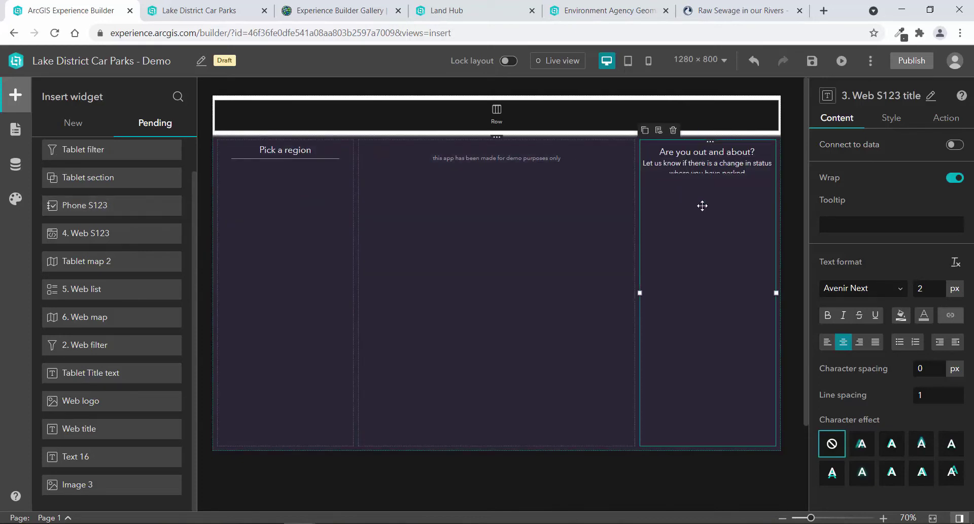
{"action": "left_click", "coordinate": [700, 202]}
{"action": "left_click", "coordinate": [704, 173]}
{"action": "left_click_drag", "start_coordinate": [706, 177], "coordinate": [705, 188]}
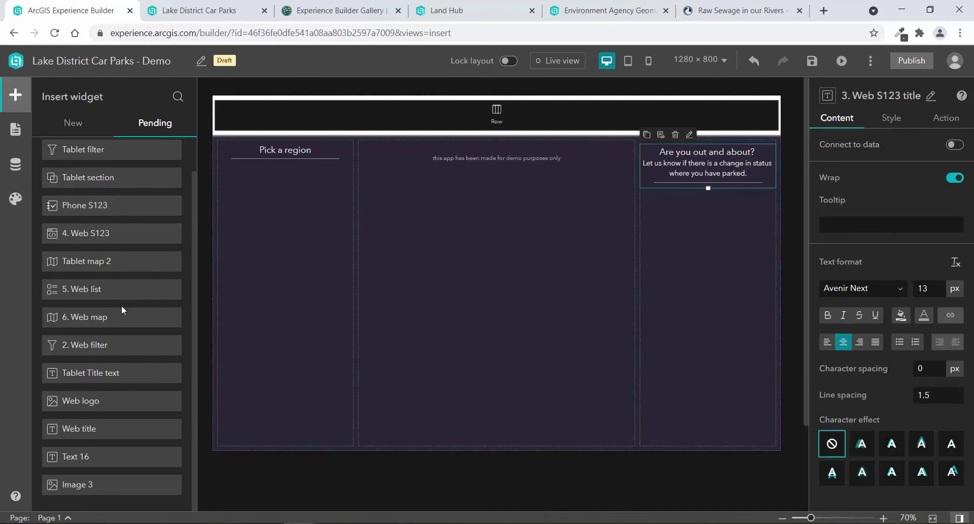
Add a pasted 'Car Park Status' heading to the top row, widened to fit one line
{"action": "left_click", "coordinate": [66, 133]}
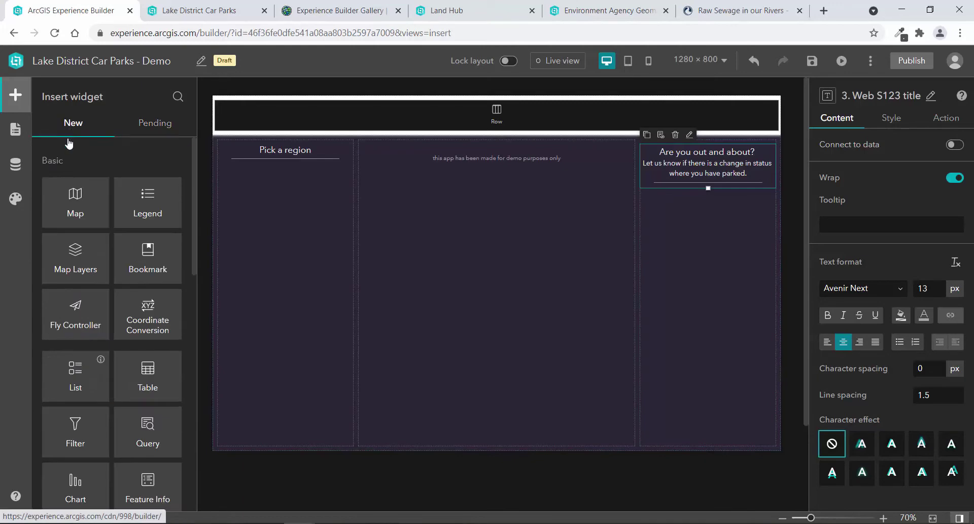
{"action": "scroll", "coordinate": [82, 330], "scroll_direction": "down", "scroll_amount": 5}
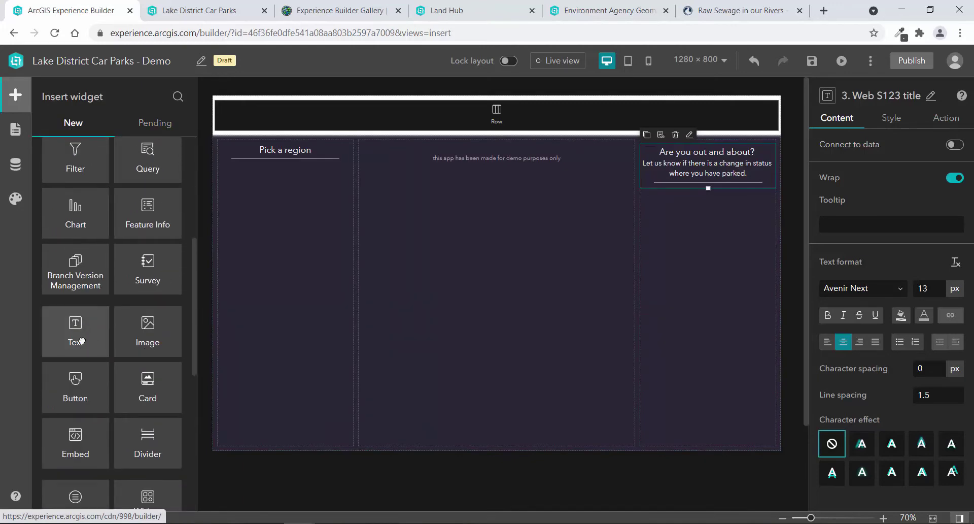
{"action": "left_click_drag", "start_coordinate": [82, 341], "coordinate": [254, 127]}
{"action": "right_click", "coordinate": [254, 120]}
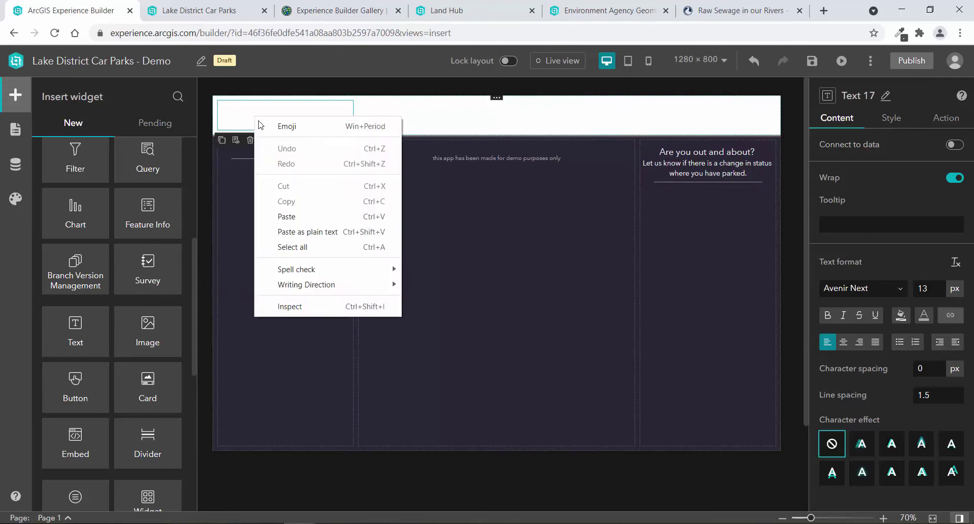
{"action": "left_click", "coordinate": [295, 216]}
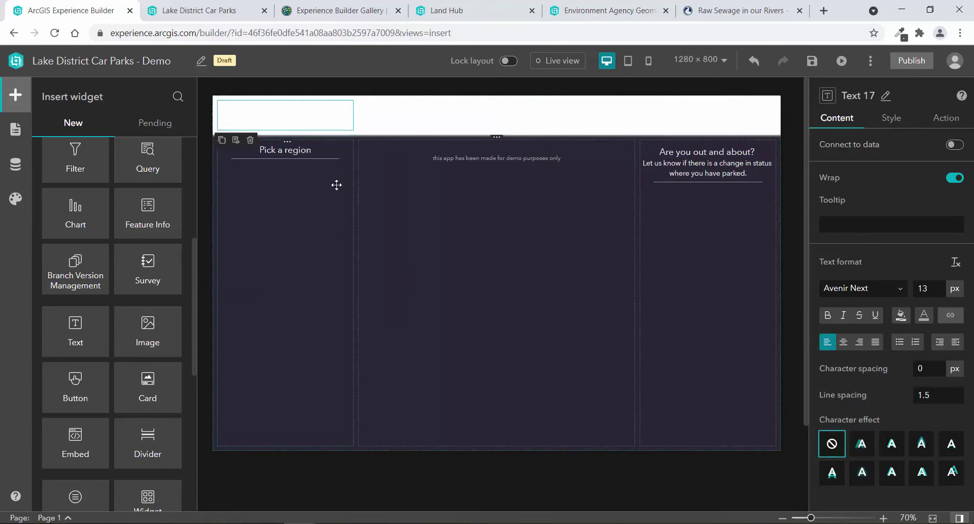
{"action": "left_click", "coordinate": [365, 111]}
{"action": "left_click", "coordinate": [350, 115]}
{"action": "left_click_drag", "start_coordinate": [350, 115], "coordinate": [400, 115]}
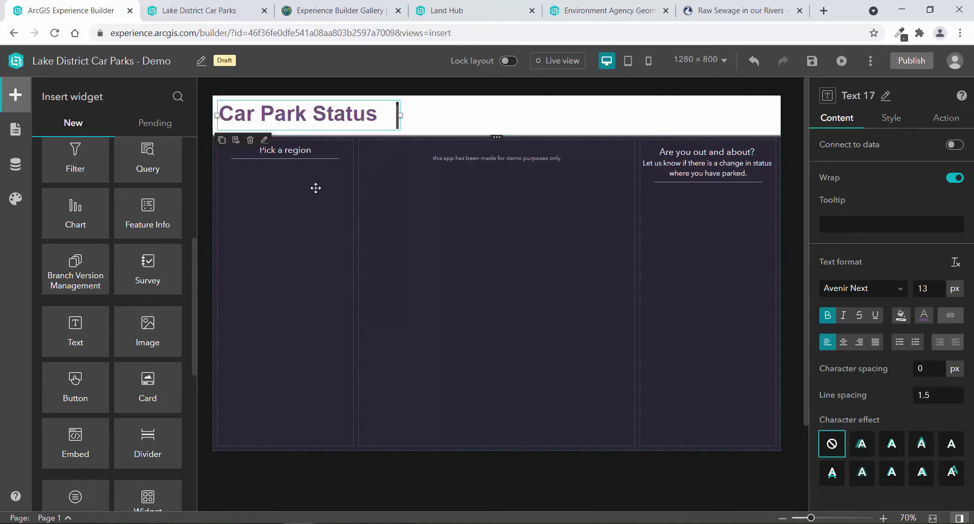
Add the Lake District National Park logo at the header's right from a pasted web URL
{"action": "left_click_drag", "start_coordinate": [174, 319], "coordinate": [716, 106]}
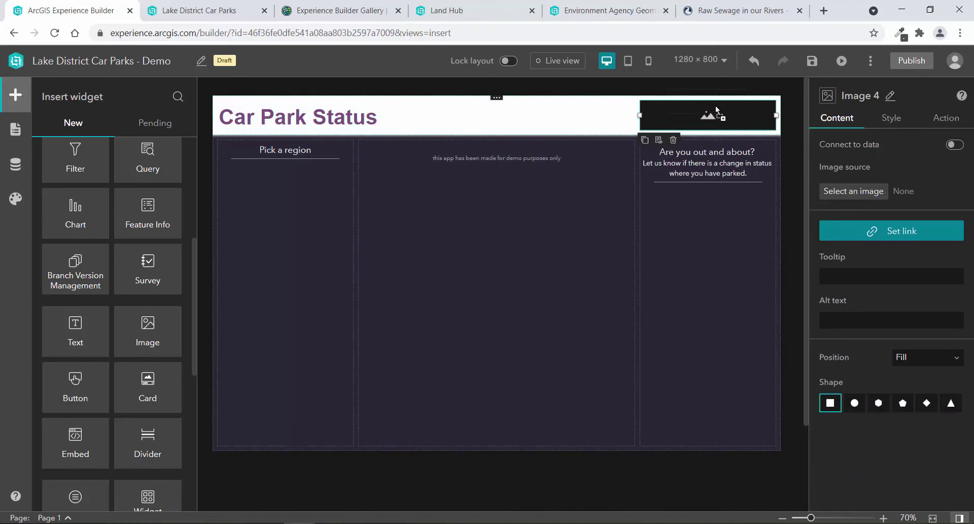
{"action": "left_click", "coordinate": [846, 195]}
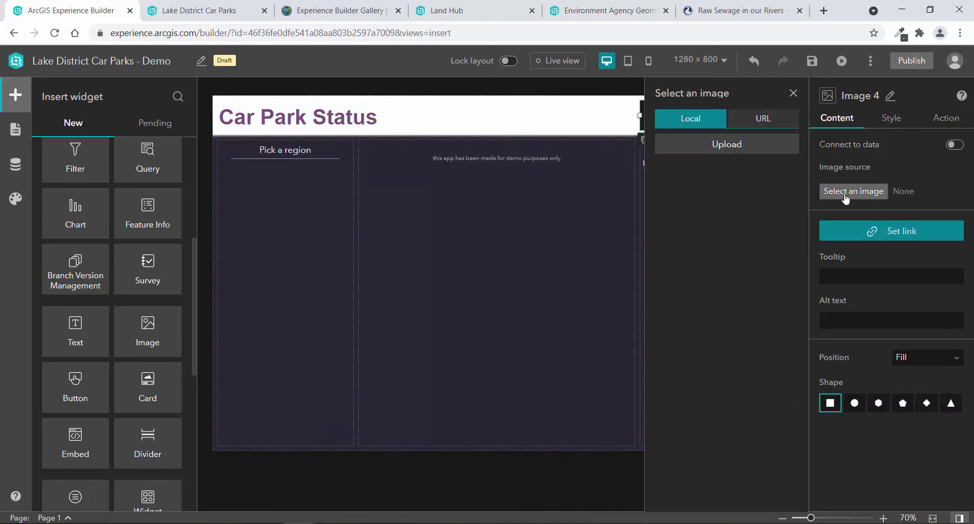
{"action": "left_click", "coordinate": [769, 123]}
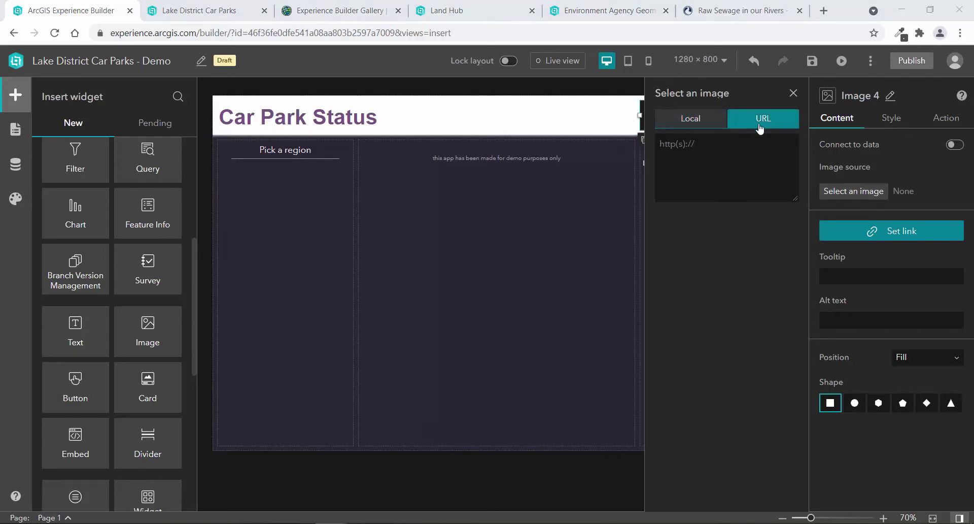
{"action": "right_click", "coordinate": [749, 155]}
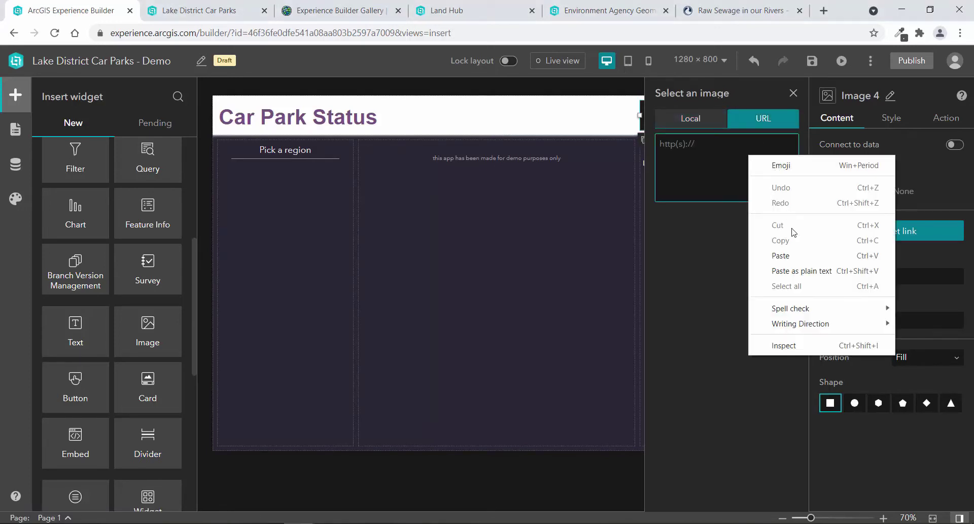
{"action": "left_click", "coordinate": [798, 254]}
{"action": "left_click", "coordinate": [790, 256]}
{"action": "left_click", "coordinate": [793, 94]}
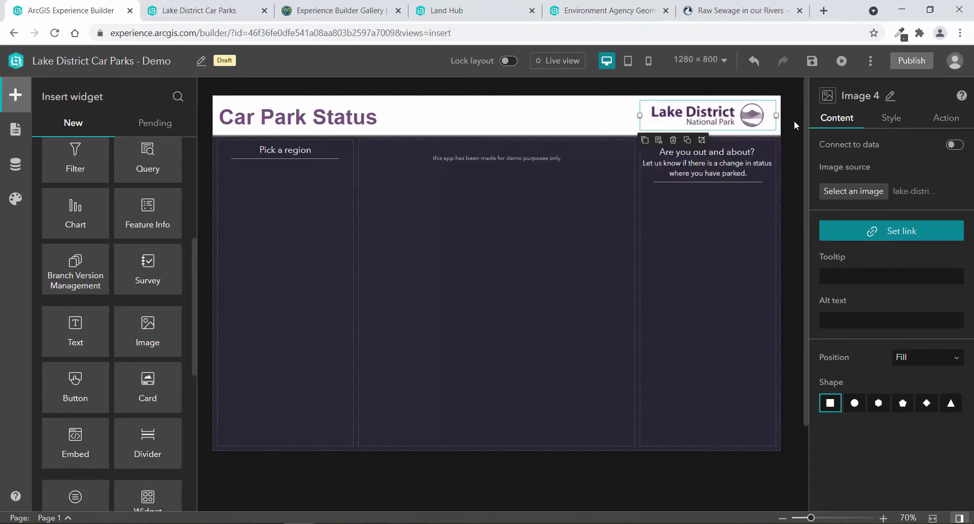
{"action": "left_click", "coordinate": [794, 123]}
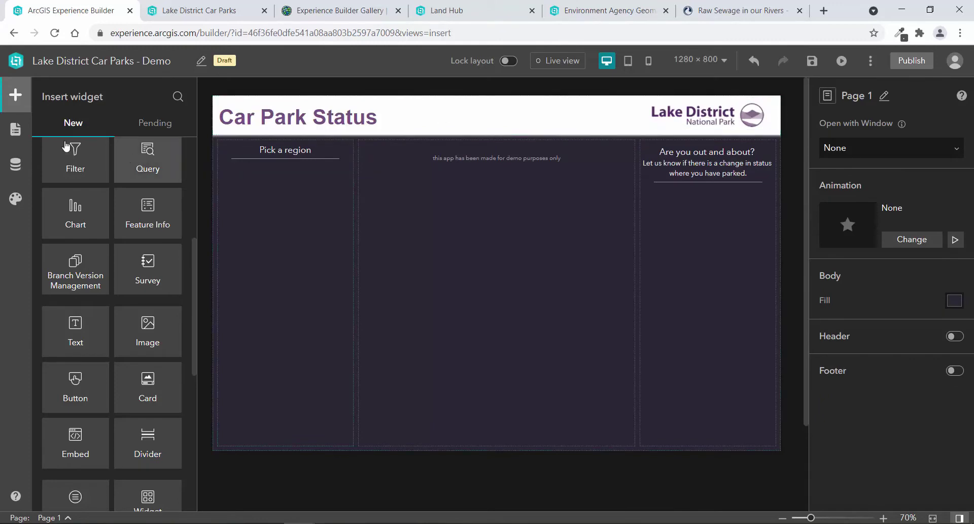
Place a Map widget in the centre column showing the Lake District Car Parks web map
{"action": "scroll", "coordinate": [81, 208], "scroll_direction": "up", "scroll_amount": 5}
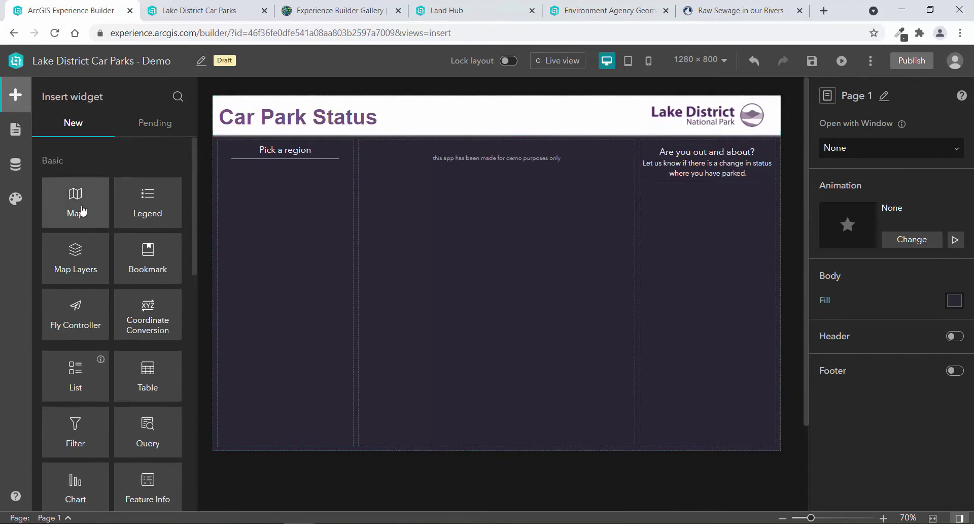
{"action": "left_click_drag", "start_coordinate": [83, 211], "coordinate": [455, 144]}
{"action": "left_click", "coordinate": [863, 208]}
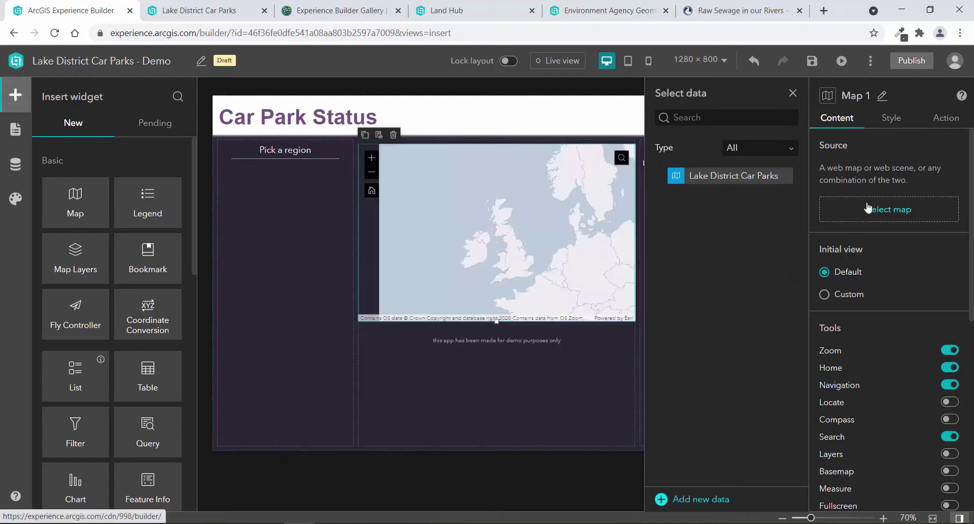
{"action": "left_click", "coordinate": [718, 181]}
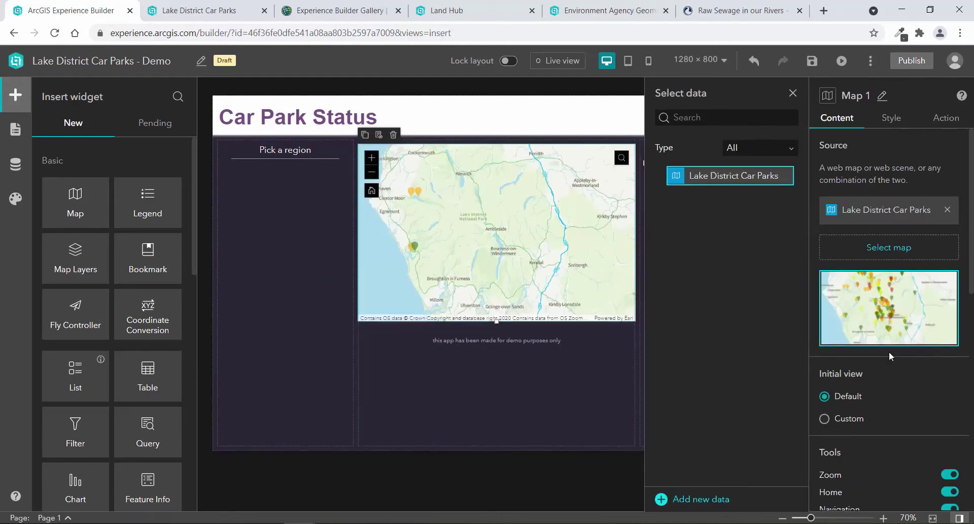
{"action": "scroll", "coordinate": [891, 409], "scroll_direction": "down", "scroll_amount": 3}
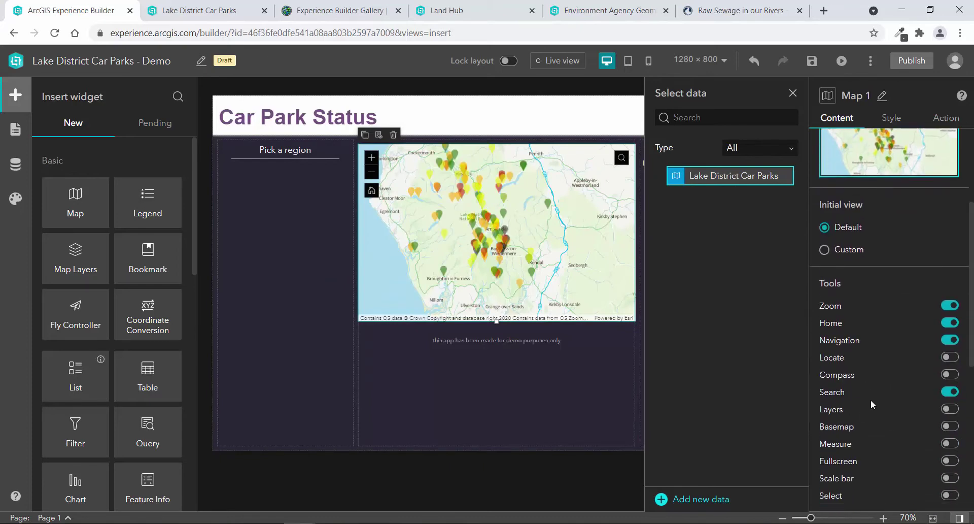
{"action": "scroll", "coordinate": [870, 400], "scroll_direction": "up", "scroll_amount": 3}
{"action": "left_click", "coordinate": [946, 119]}
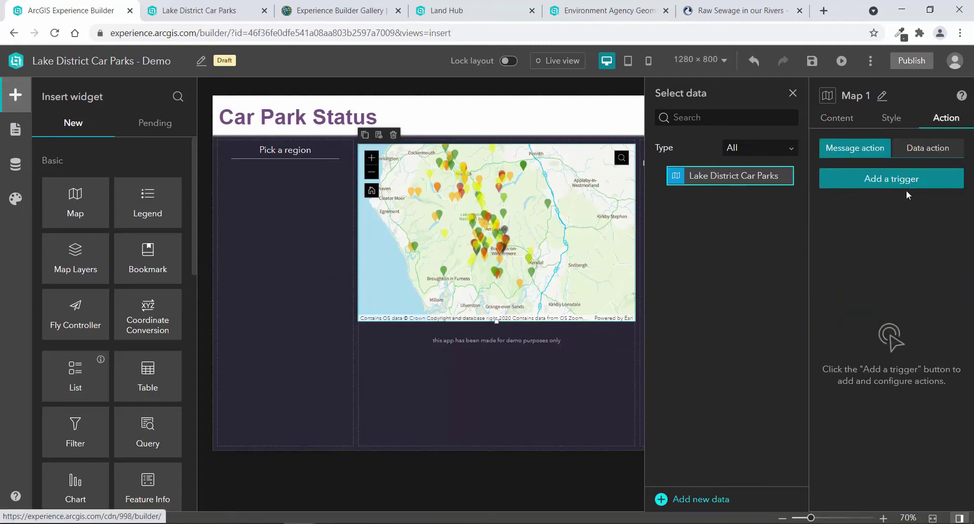
{"action": "left_click", "coordinate": [793, 92]}
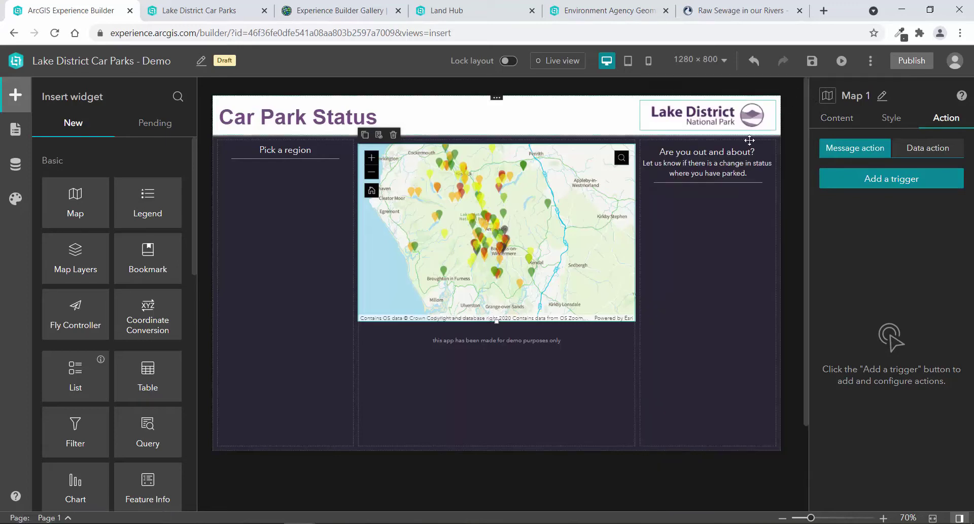
Place 2. Web filter under Pick a region, lengthened to show all twelve region toggles
{"action": "left_click", "coordinate": [151, 127]}
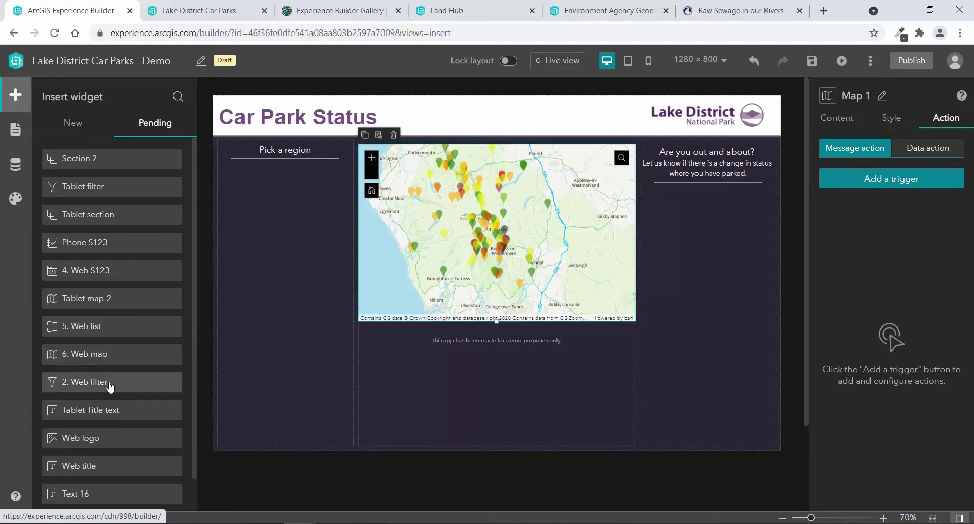
{"action": "left_click_drag", "start_coordinate": [109, 385], "coordinate": [243, 317]}
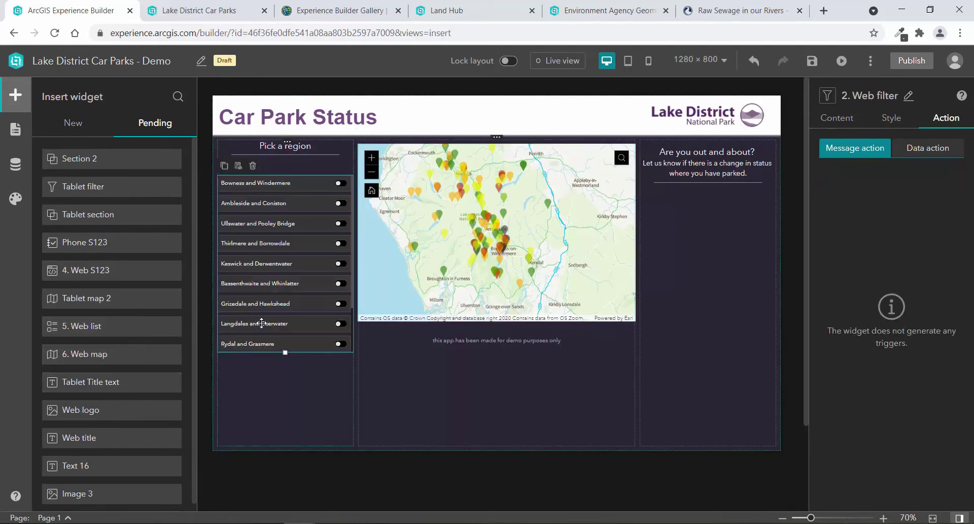
{"action": "left_click_drag", "start_coordinate": [287, 369], "coordinate": [286, 431]}
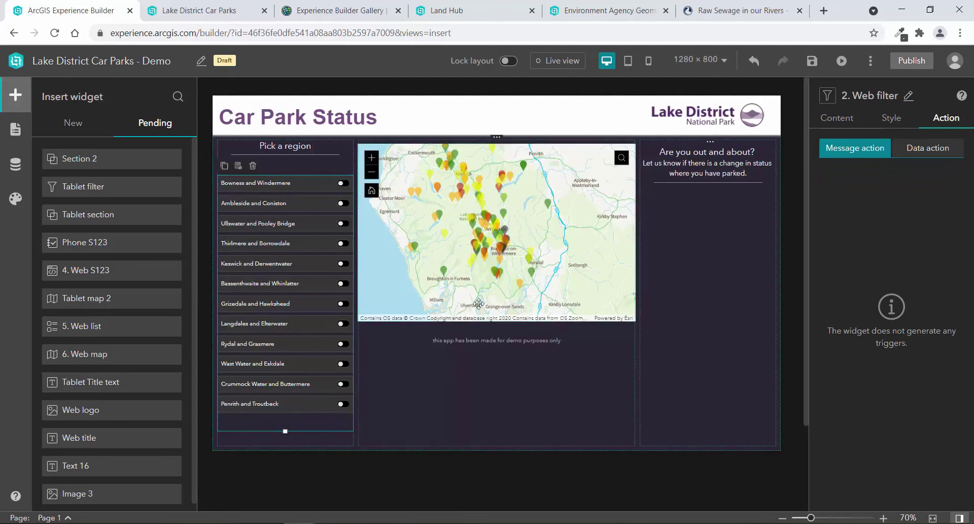
{"action": "left_click", "coordinate": [845, 121]}
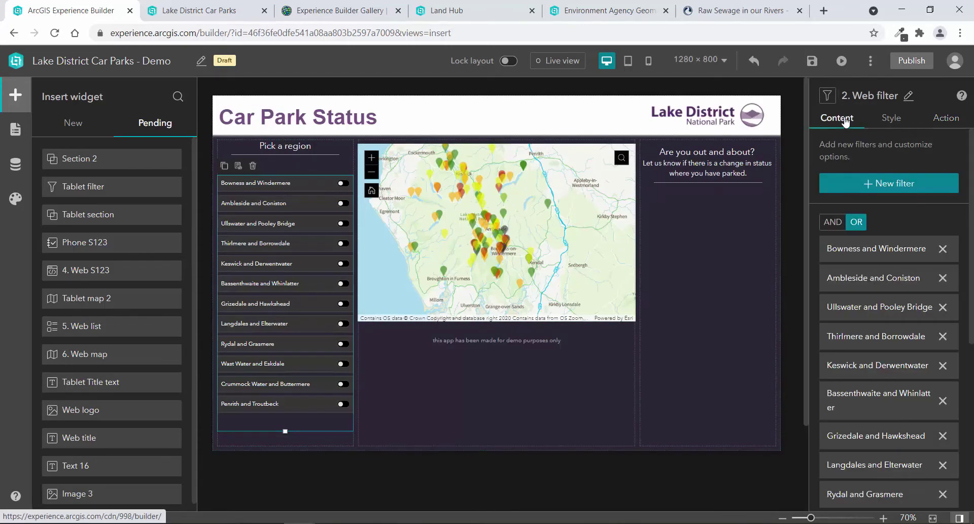
Start a new filter option on the Lake District Car Parks layer with no icon
{"action": "left_click", "coordinate": [871, 188]}
{"action": "left_click", "coordinate": [722, 147]}
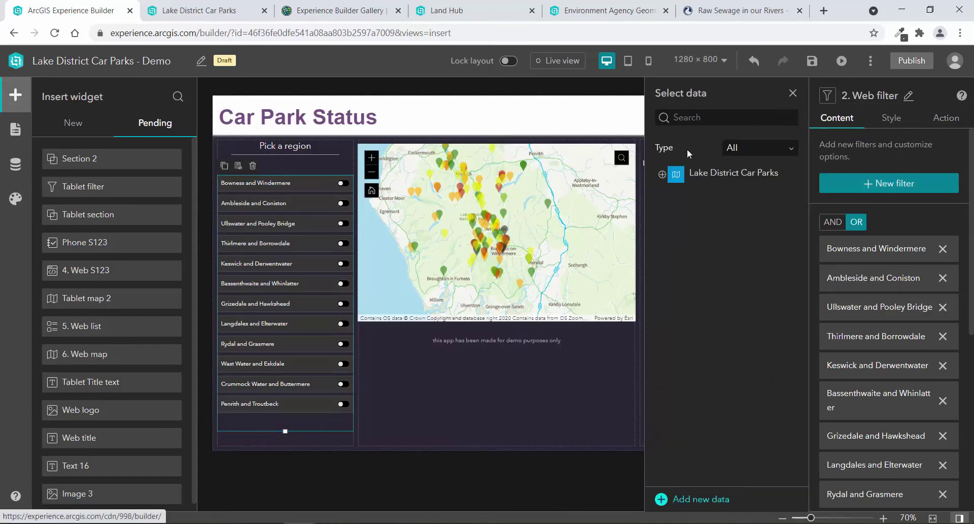
{"action": "left_click", "coordinate": [671, 176]}
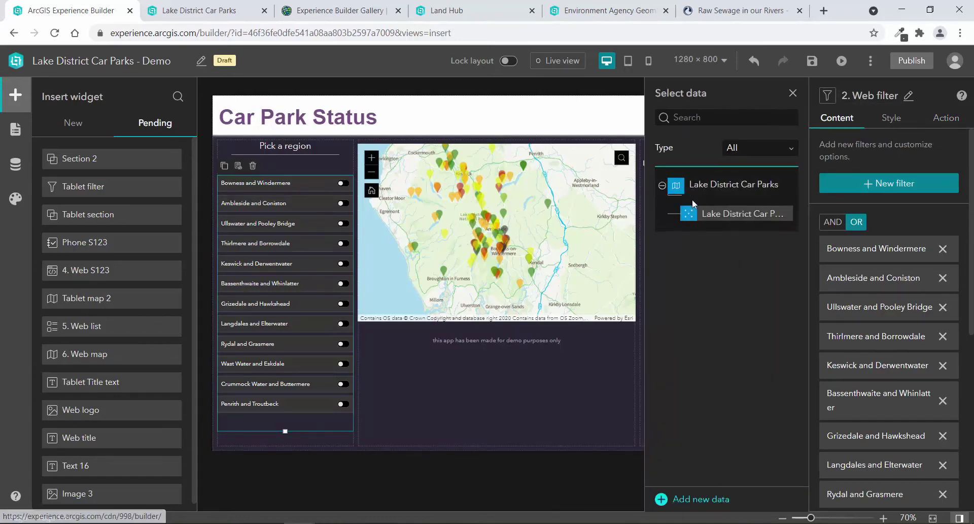
{"action": "left_click", "coordinate": [717, 217]}
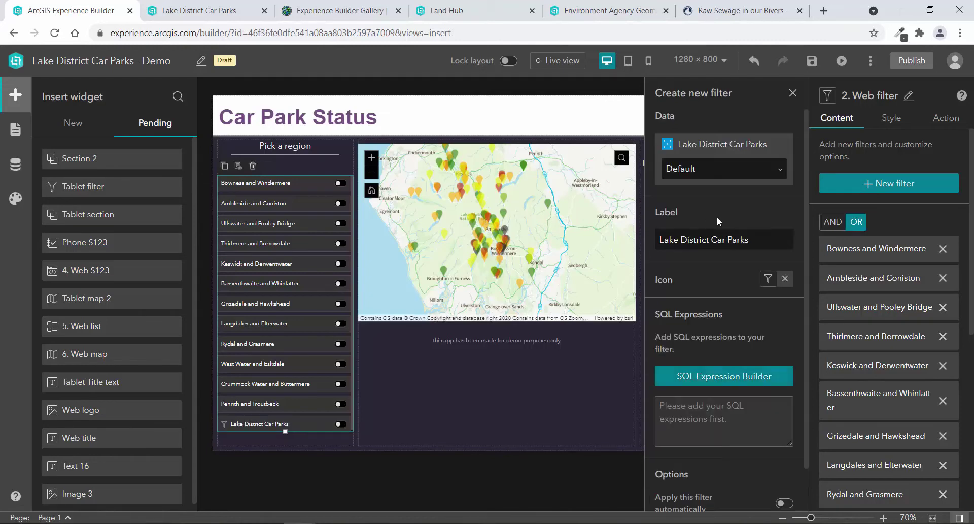
{"action": "left_click", "coordinate": [785, 278]}
Build the new option's SQL condition Location = 'Kendal'
{"action": "left_click", "coordinate": [735, 375]}
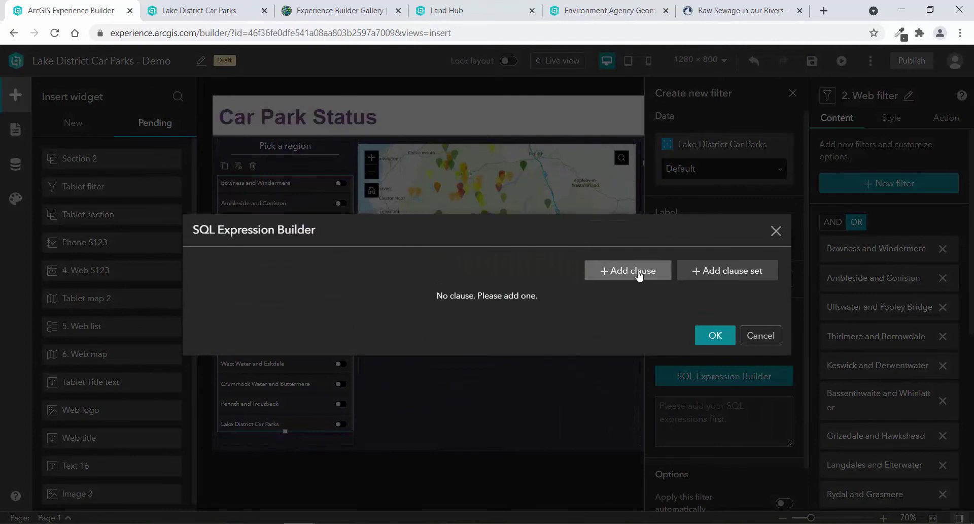
{"action": "left_click", "coordinate": [638, 274]}
{"action": "left_click", "coordinate": [280, 304]}
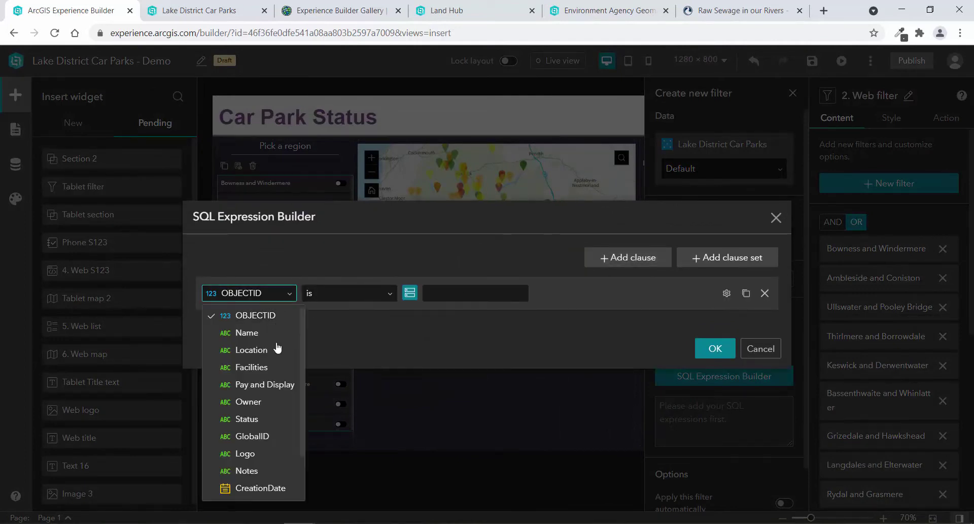
{"action": "left_click", "coordinate": [277, 350]}
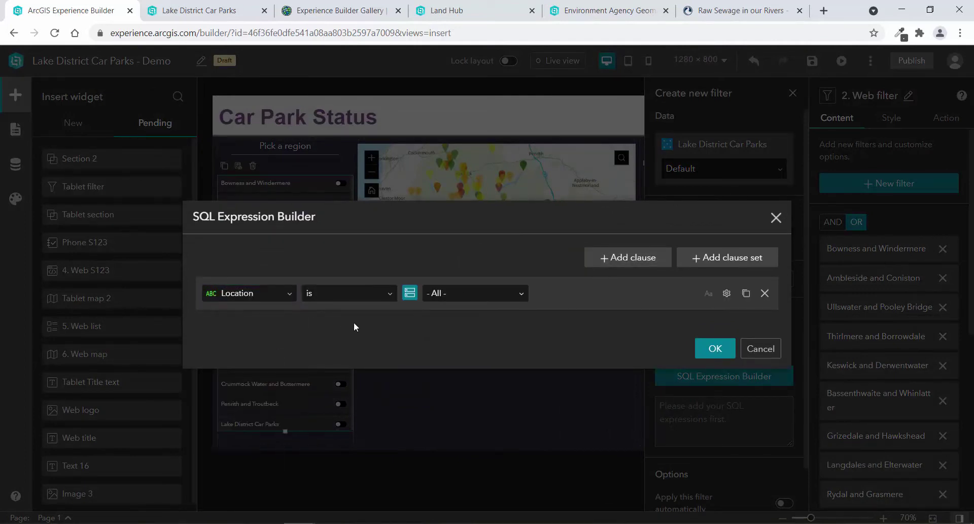
{"action": "left_click", "coordinate": [470, 298]}
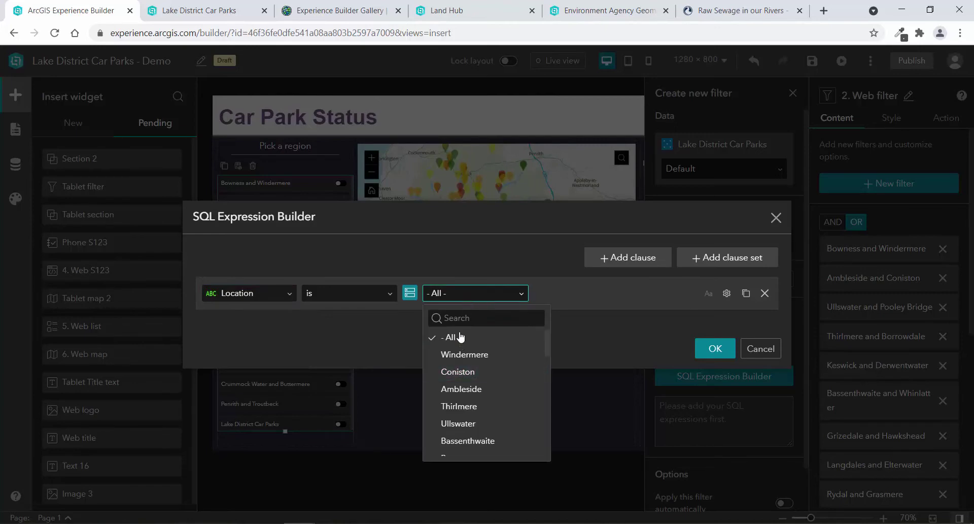
{"action": "type", "text": "kednal"}
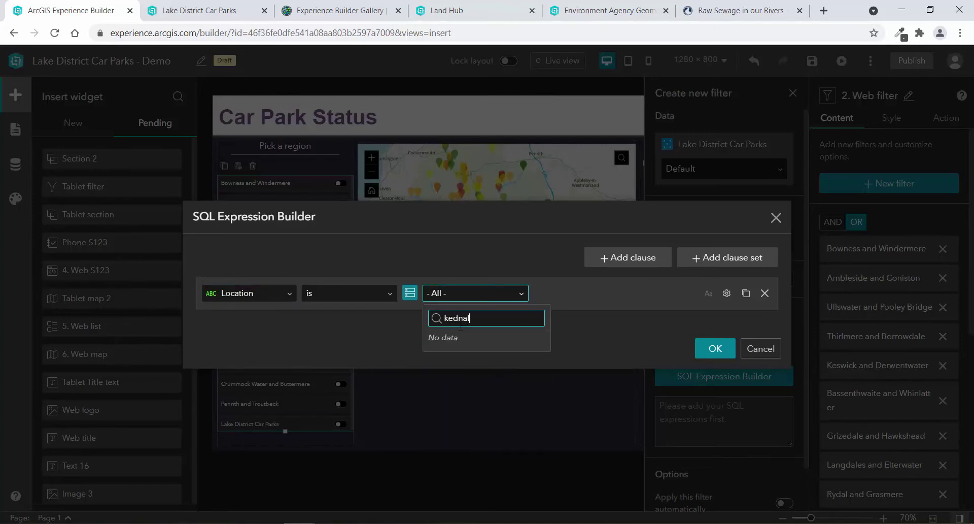
{"action": "key", "text": "BackSpace"}
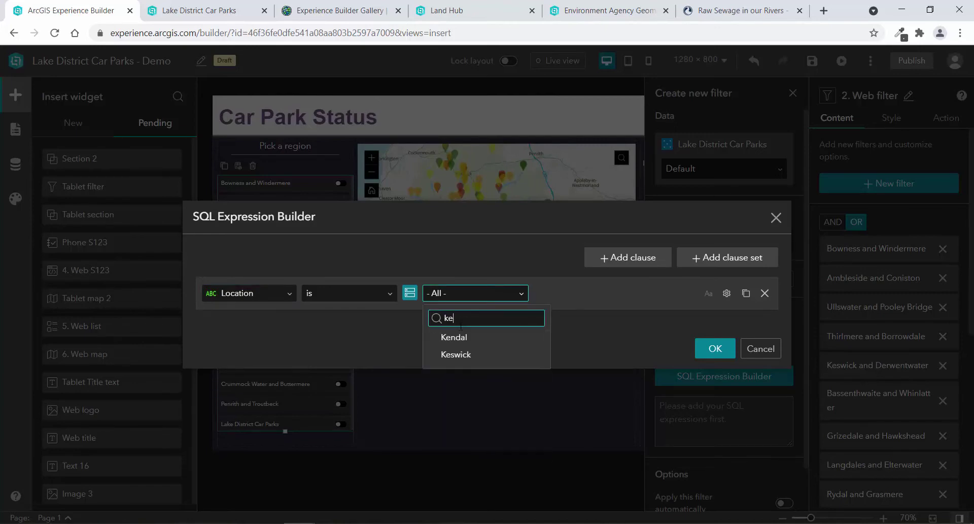
{"action": "left_click", "coordinate": [439, 343]}
{"action": "left_click", "coordinate": [711, 348]}
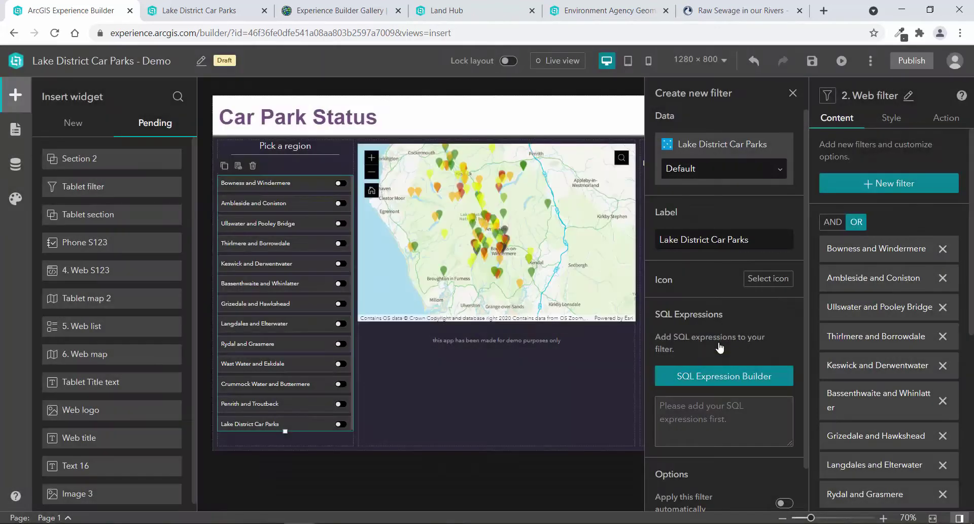
Label the option Kendal and lengthen the filter widget to fit the new row
{"action": "triple_click", "coordinate": [778, 248]}
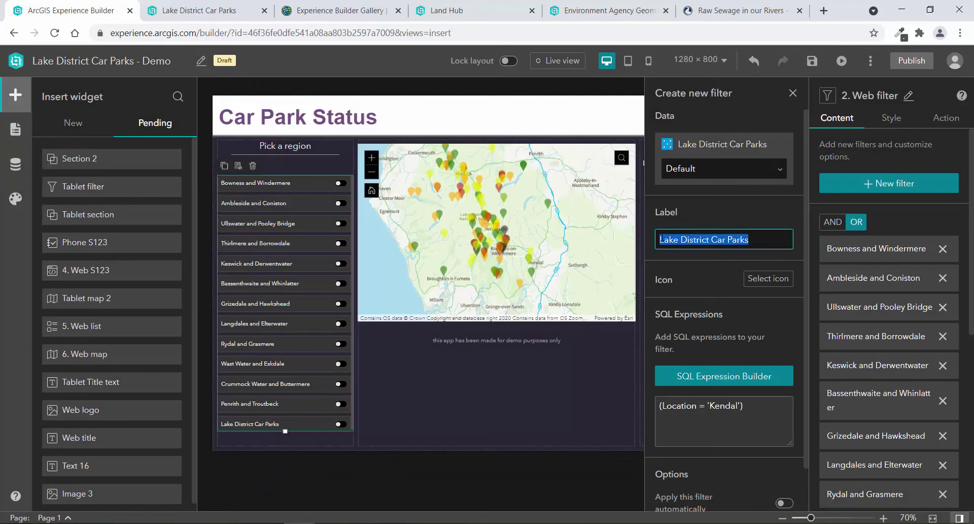
{"action": "type", "text": "Kendal"}
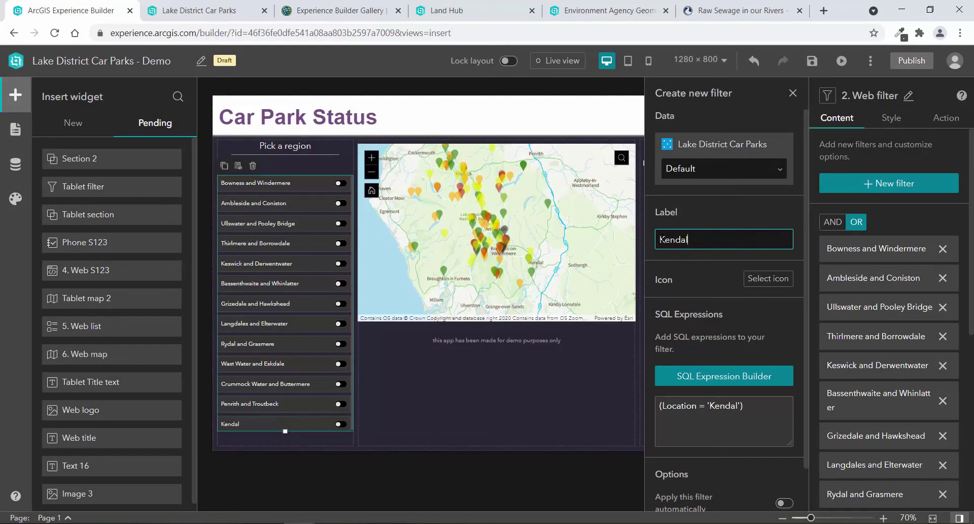
{"action": "left_click", "coordinate": [732, 188]}
{"action": "left_click", "coordinate": [791, 94]}
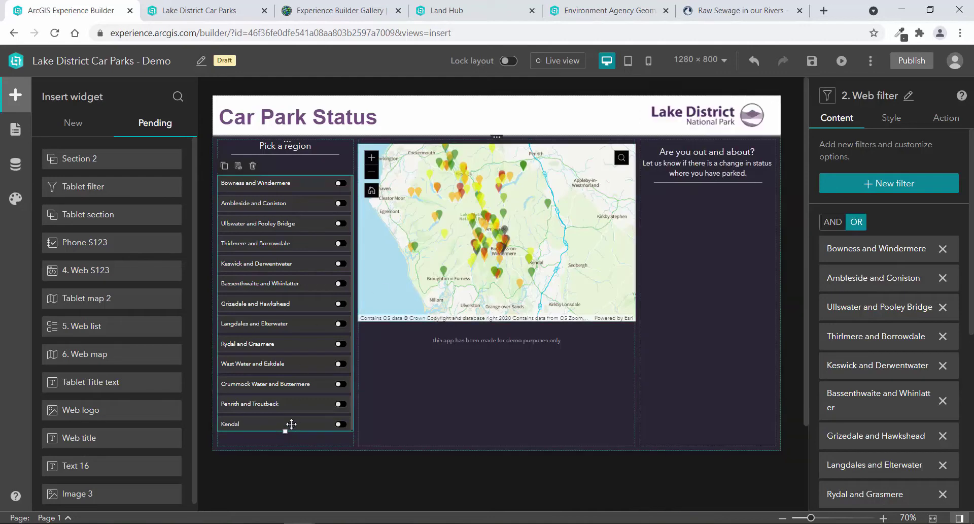
{"action": "left_click_drag", "start_coordinate": [284, 430], "coordinate": [284, 435]}
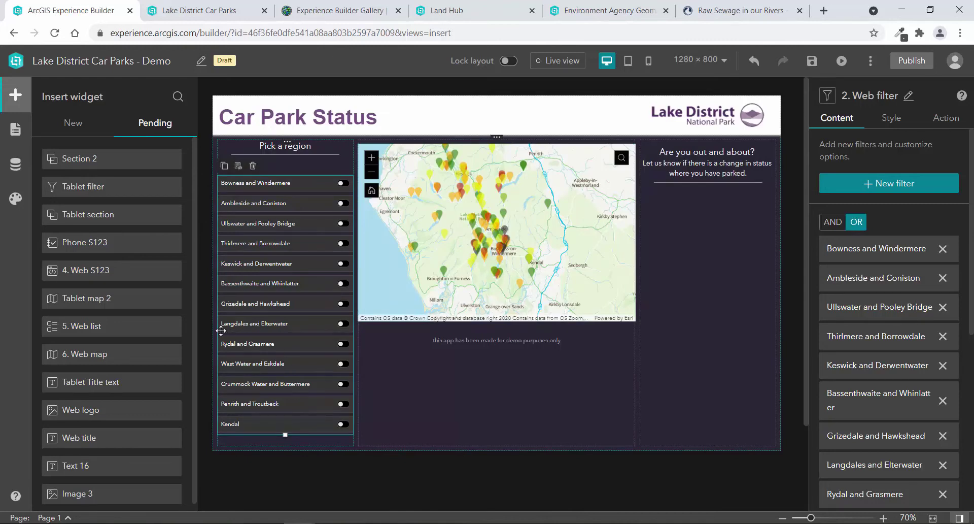
Add a List widget below the map from the template and delete the card's button
{"action": "left_click", "coordinate": [71, 122]}
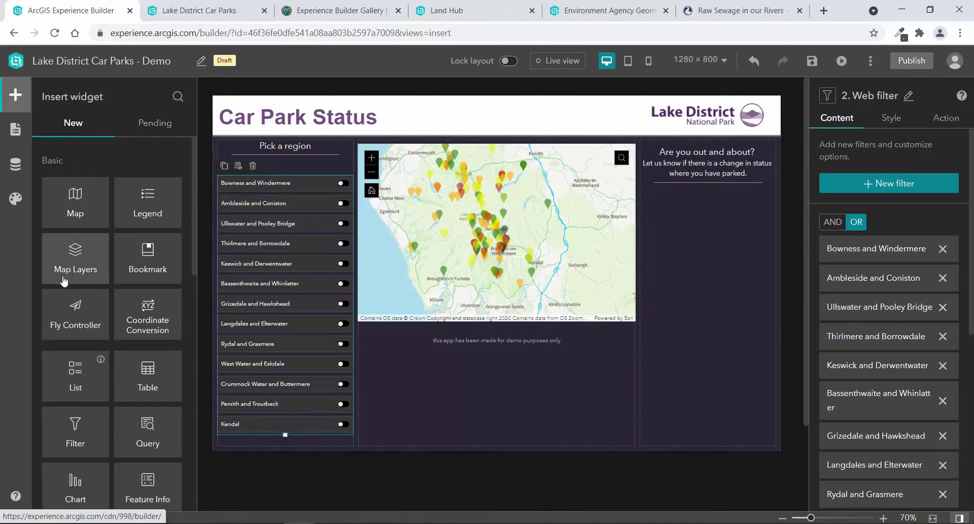
{"action": "left_click_drag", "start_coordinate": [73, 374], "coordinate": [414, 334]}
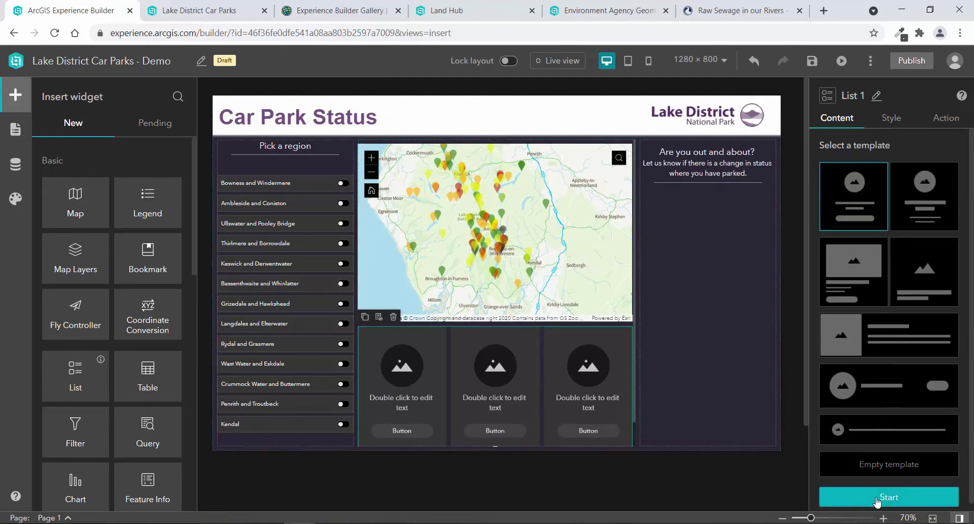
{"action": "left_click", "coordinate": [877, 500]}
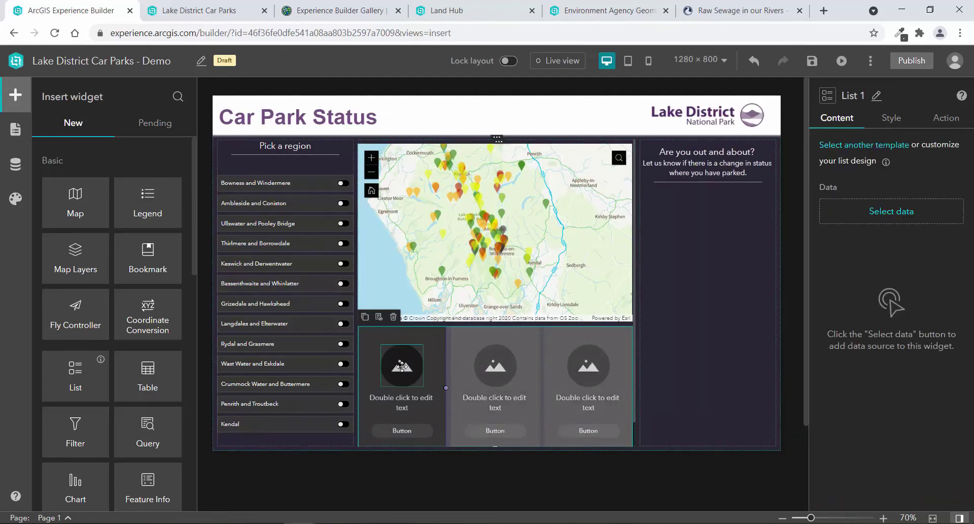
{"action": "left_click", "coordinate": [411, 429]}
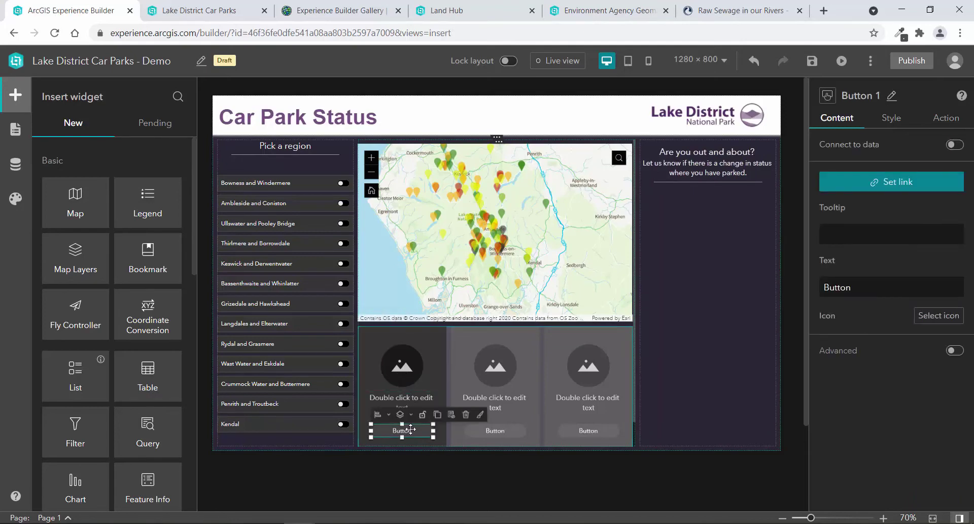
{"action": "key", "text": "Delete"}
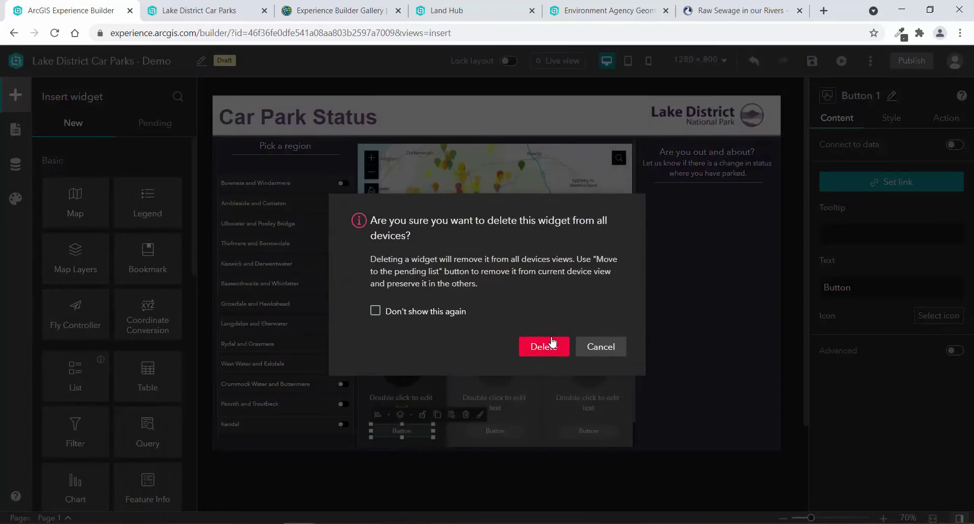
{"action": "left_click", "coordinate": [544, 342]}
{"action": "left_click", "coordinate": [544, 340]}
Link the card text to Lake District Car Parks, showing {Location} and {Name} on separate lines
{"action": "left_click", "coordinate": [403, 397]}
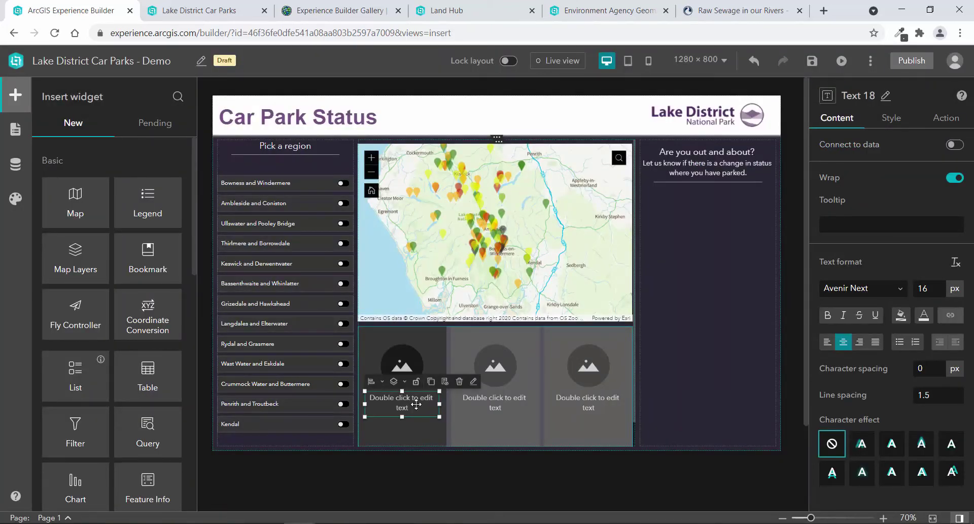
{"action": "left_click", "coordinate": [952, 146]}
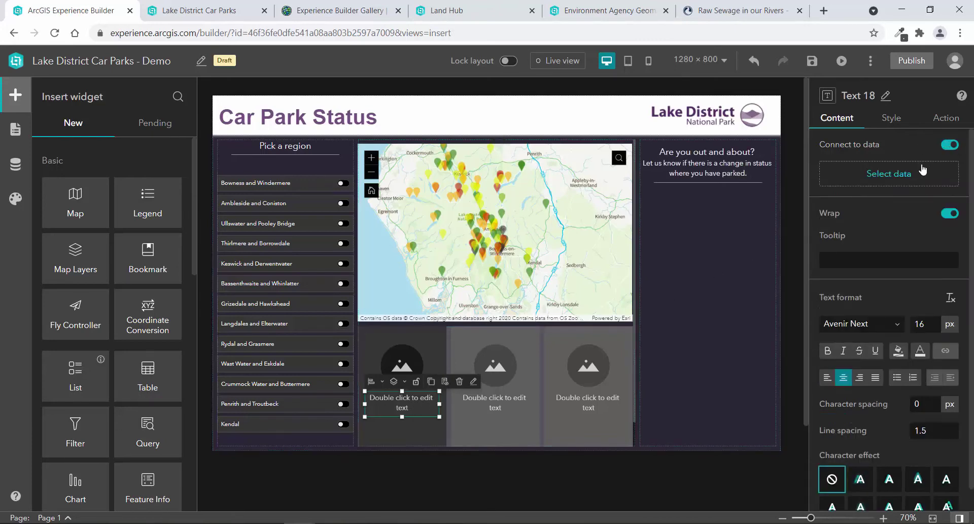
{"action": "left_click", "coordinate": [891, 178]}
{"action": "left_click", "coordinate": [662, 174]}
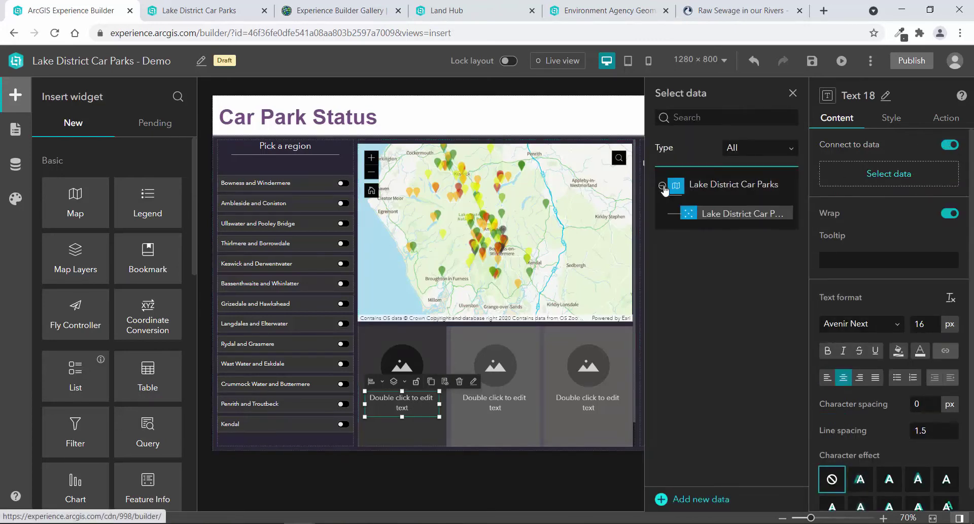
{"action": "left_click", "coordinate": [709, 216]}
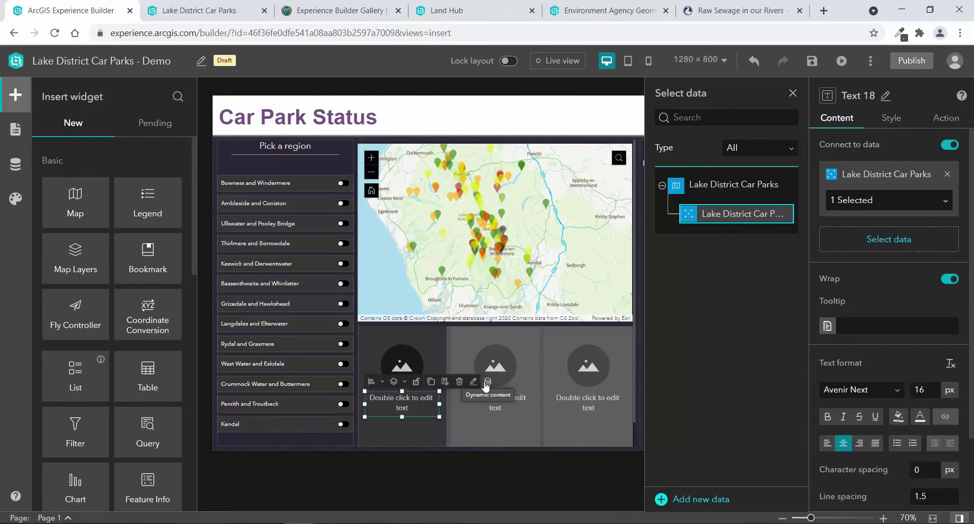
{"action": "left_click", "coordinate": [487, 382]}
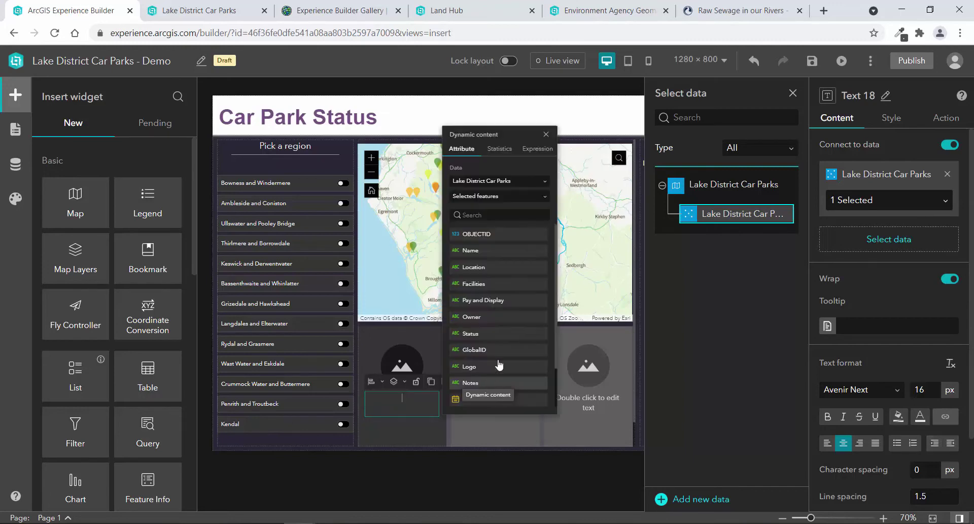
{"action": "left_click", "coordinate": [504, 273]}
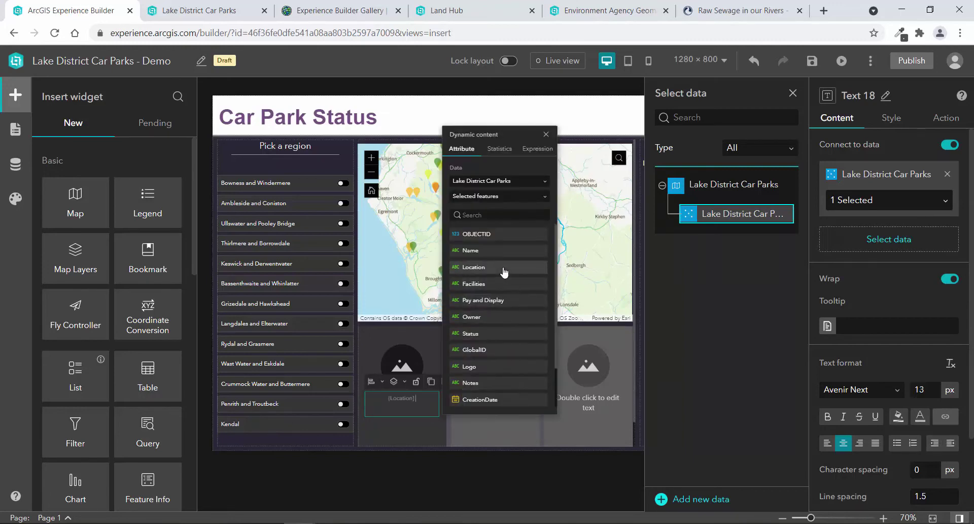
{"action": "key", "text": "Return"}
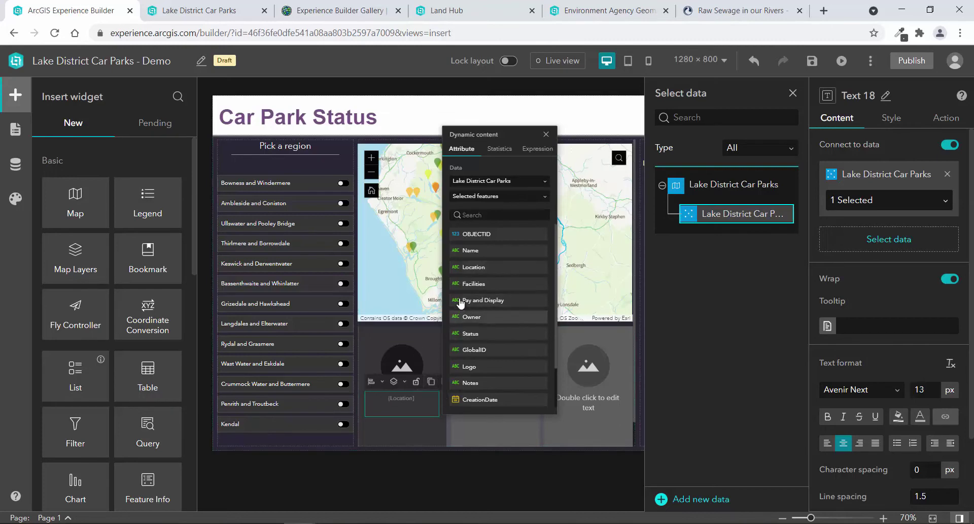
{"action": "left_click", "coordinate": [501, 251]}
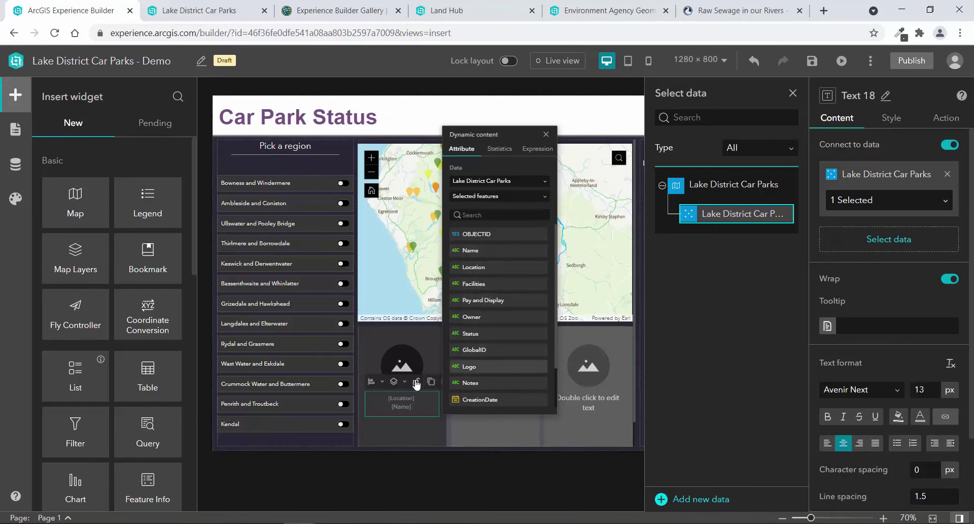
Connect the card image to Lake District Car Parks with a dynamic source using the {Logo} field as URL
{"action": "left_click", "coordinate": [412, 360]}
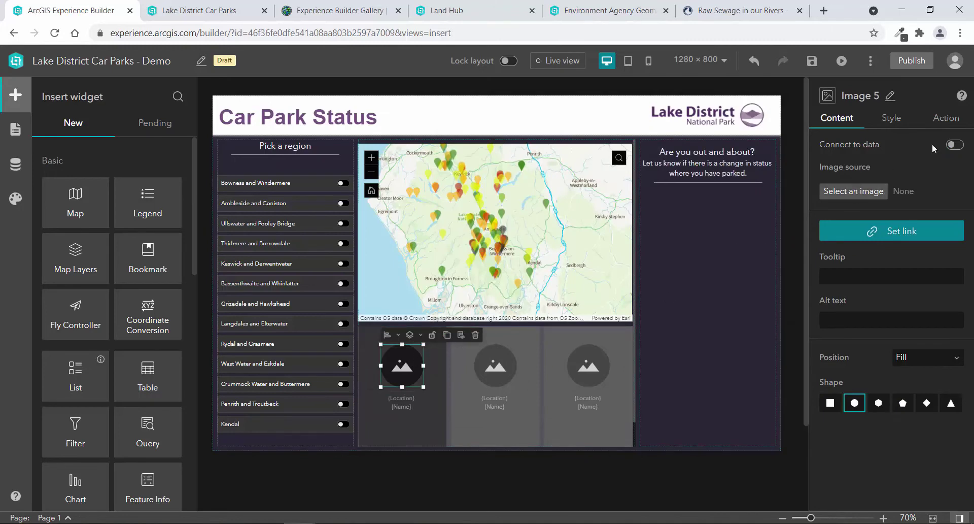
{"action": "left_click", "coordinate": [951, 145]}
{"action": "left_click", "coordinate": [889, 176]}
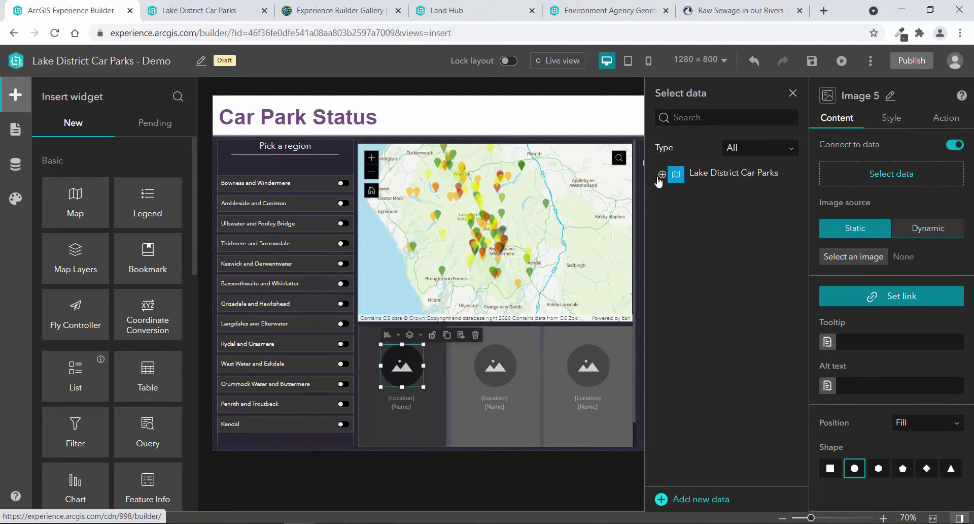
{"action": "left_click", "coordinate": [661, 175]}
{"action": "left_click", "coordinate": [714, 215]}
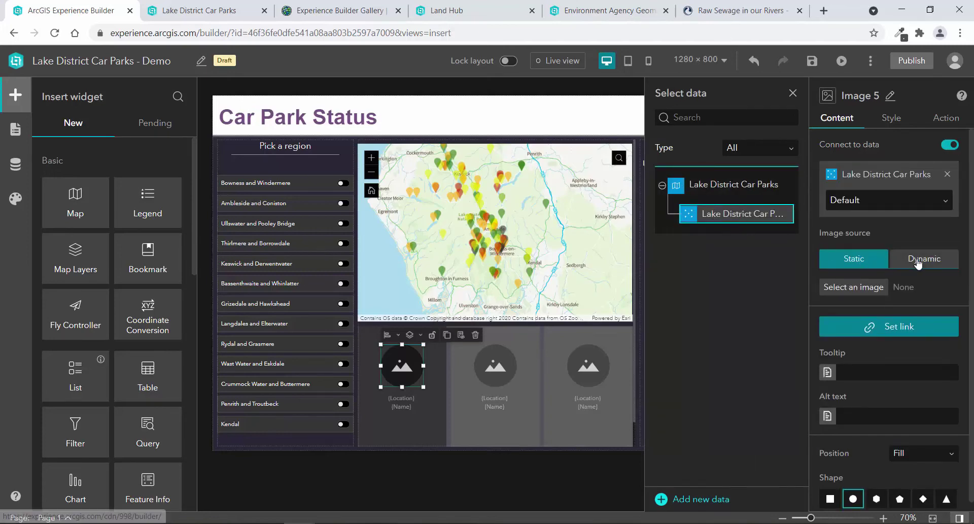
{"action": "left_click", "coordinate": [918, 260]}
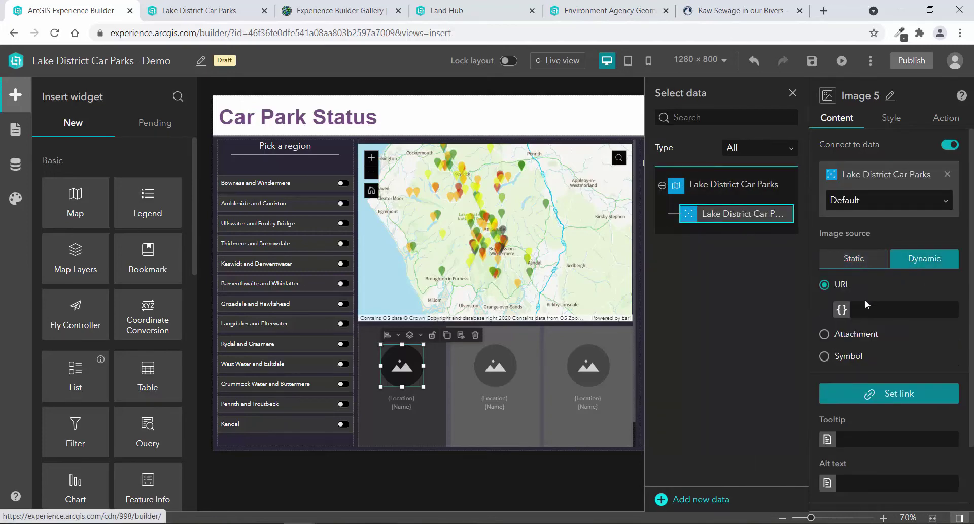
{"action": "left_click", "coordinate": [842, 310]}
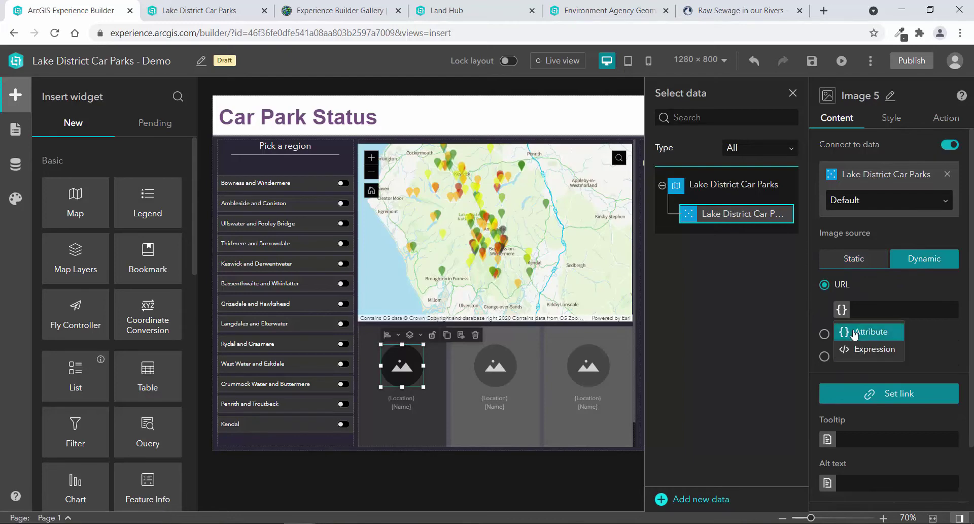
{"action": "left_click", "coordinate": [855, 334]}
{"action": "scroll", "coordinate": [725, 391], "scroll_direction": "down", "scroll_amount": 2}
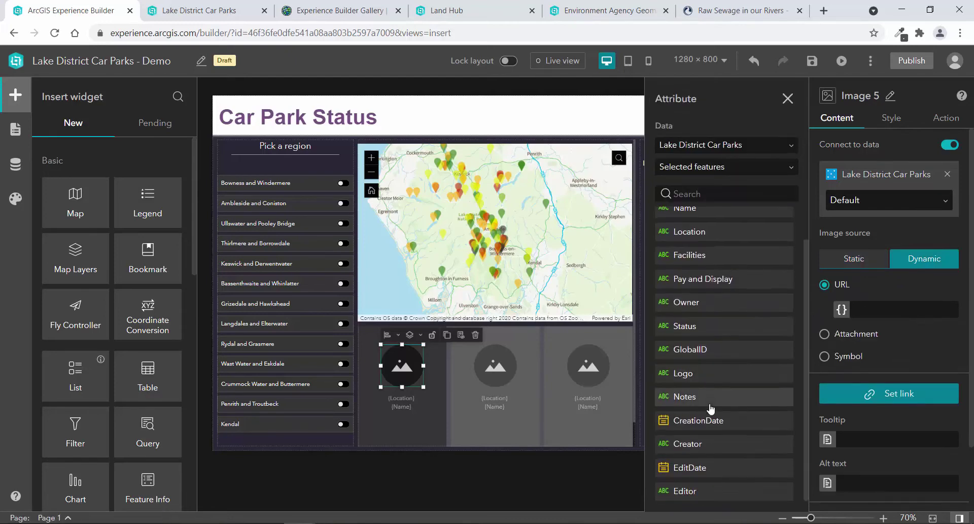
{"action": "left_click", "coordinate": [707, 375]}
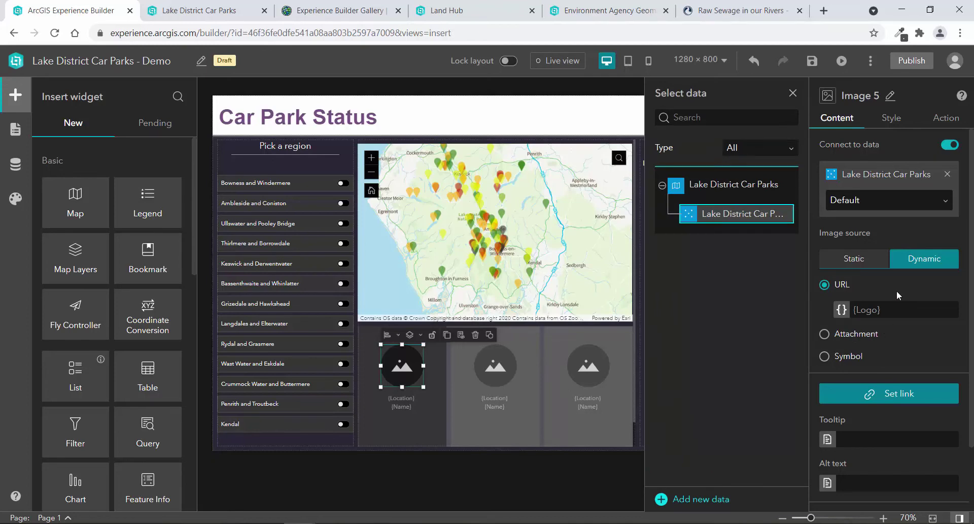
{"action": "left_click", "coordinate": [496, 383]}
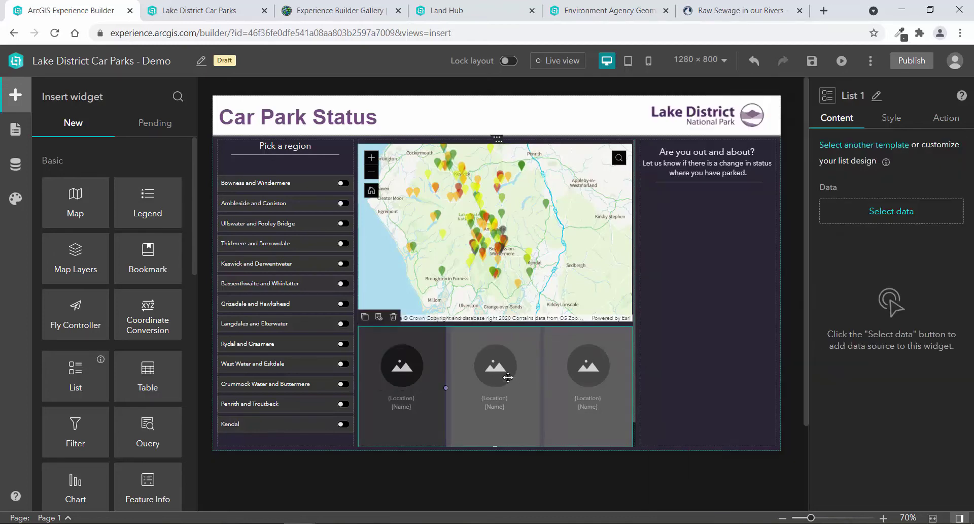
Delete List 1, place the pending 5. Web list under the map and shorten it
{"action": "left_click", "coordinate": [396, 321]}
{"action": "left_click", "coordinate": [532, 347]}
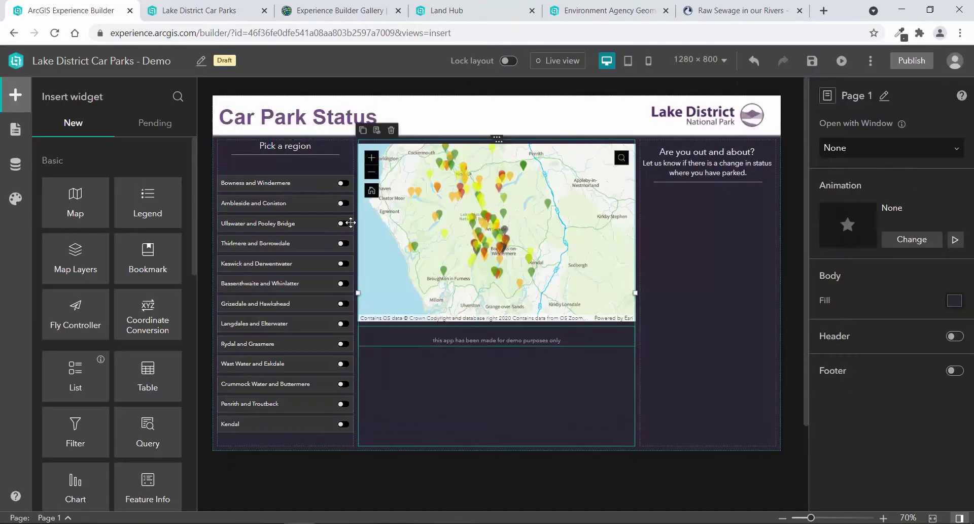
{"action": "left_click", "coordinate": [155, 123]}
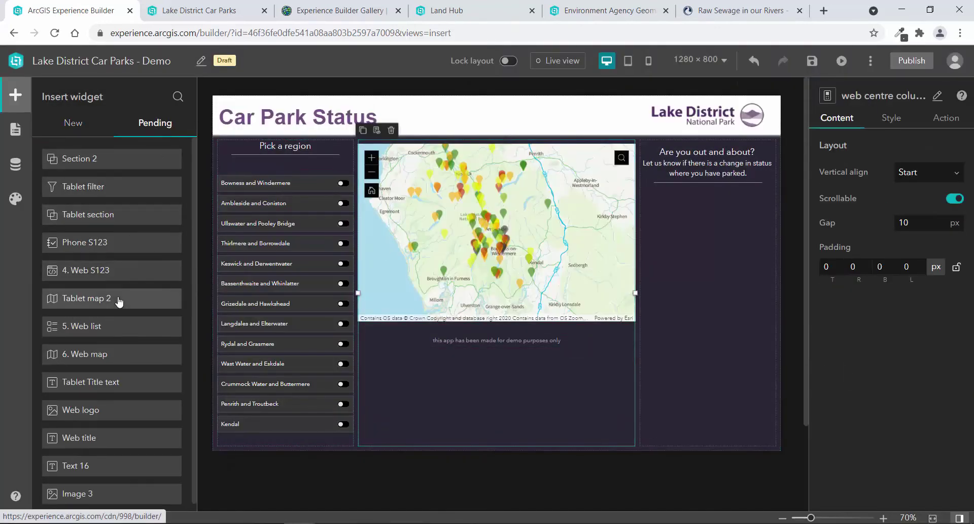
{"action": "scroll", "coordinate": [119, 313], "scroll_direction": "down", "scroll_amount": 1}
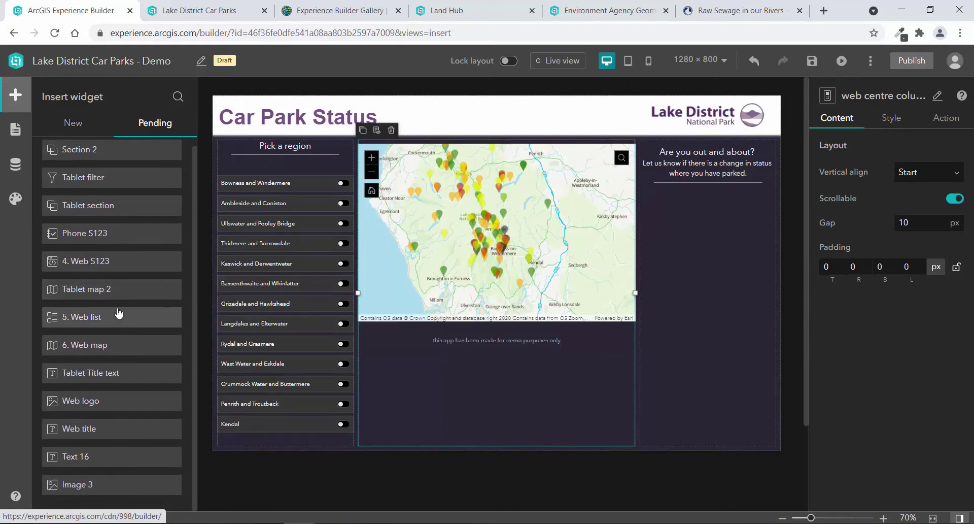
{"action": "left_click_drag", "start_coordinate": [118, 315], "coordinate": [465, 332]}
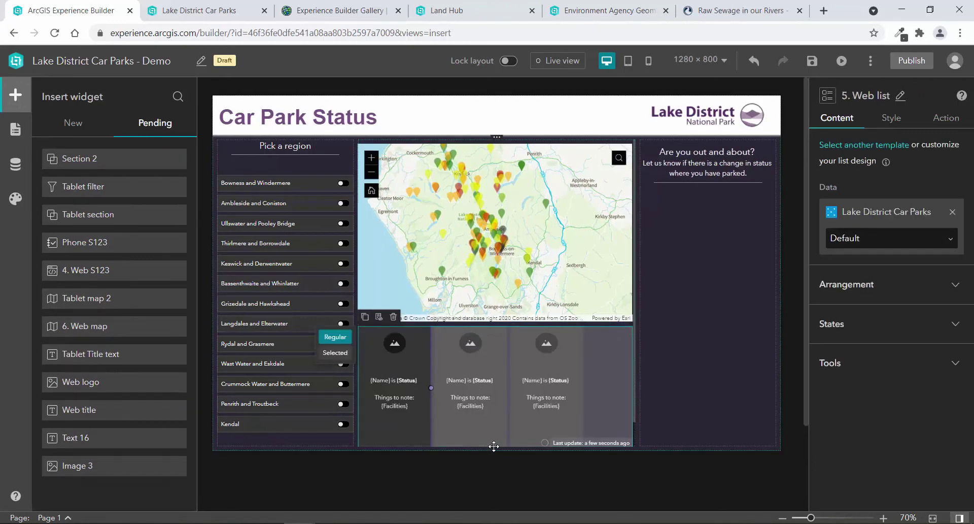
{"action": "left_click_drag", "start_coordinate": [496, 448], "coordinate": [504, 403]}
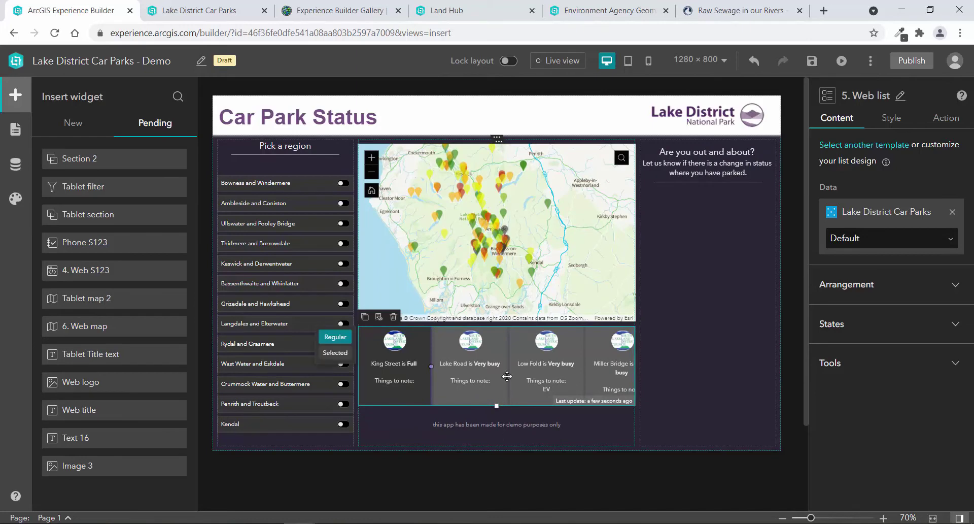
Give Map 1 an Extent Changes trigger with a Filter Data Records action on the Lake District Car Parks layer
{"action": "left_click", "coordinate": [526, 248]}
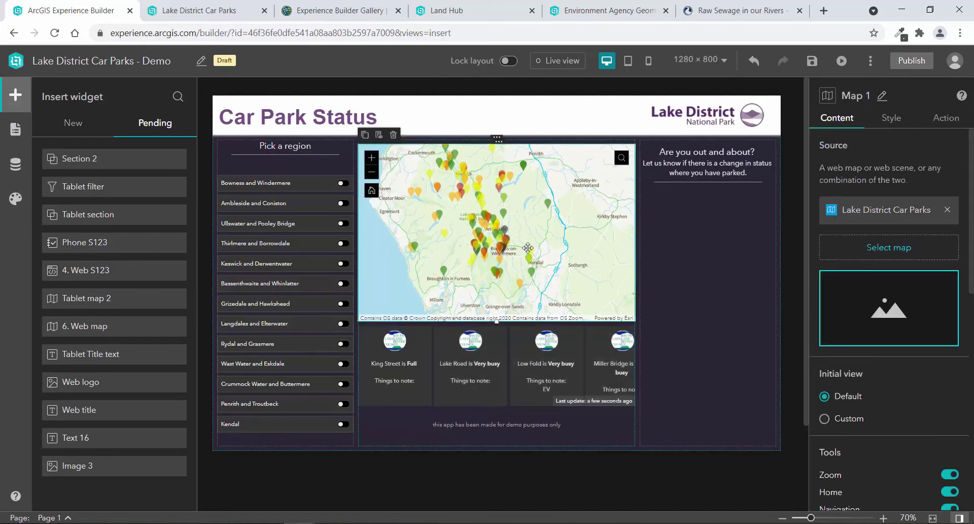
{"action": "left_click", "coordinate": [944, 120]}
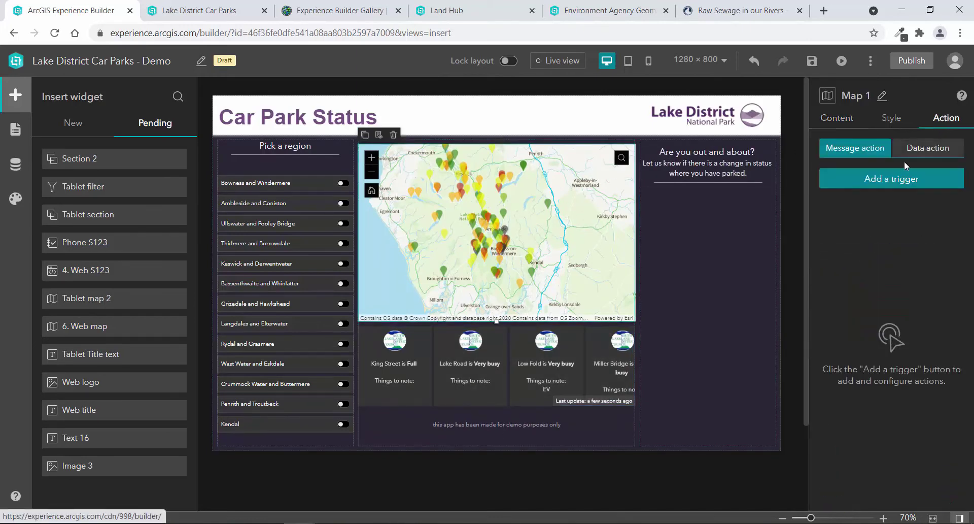
{"action": "left_click", "coordinate": [886, 187]}
{"action": "left_click", "coordinate": [741, 121]}
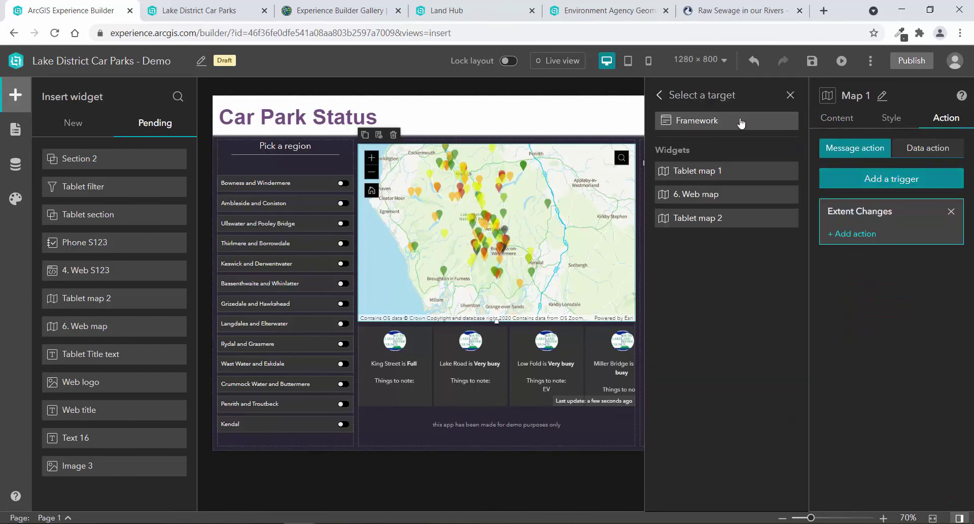
{"action": "left_click", "coordinate": [855, 240]}
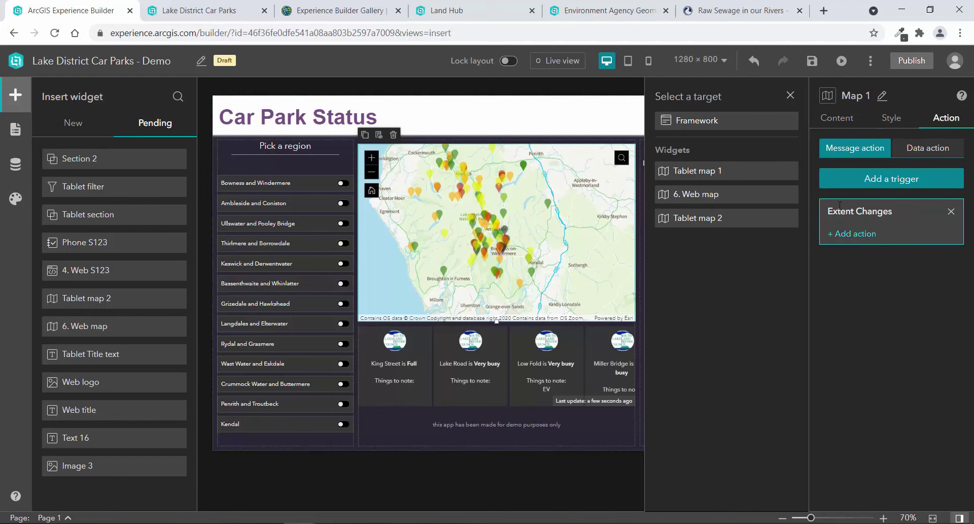
{"action": "left_click", "coordinate": [744, 121]}
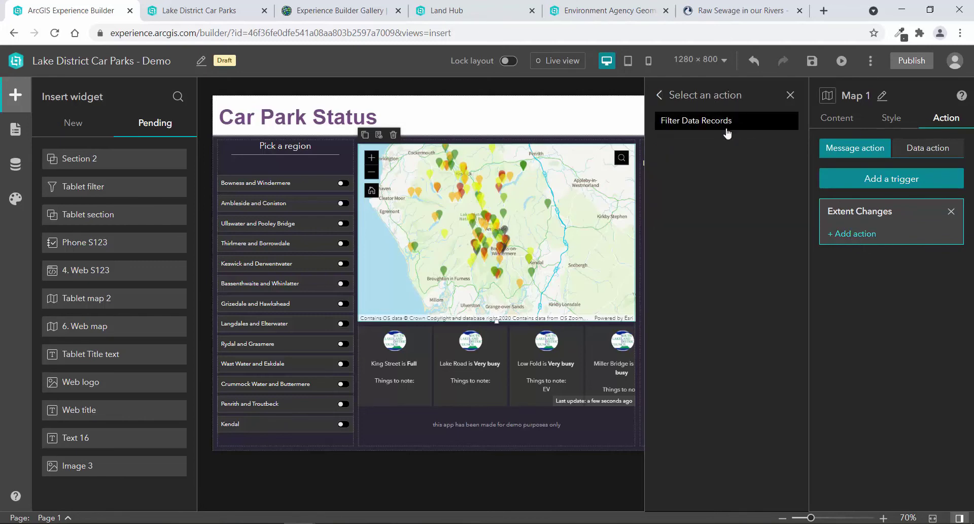
{"action": "left_click", "coordinate": [728, 133]}
{"action": "left_click", "coordinate": [731, 145]}
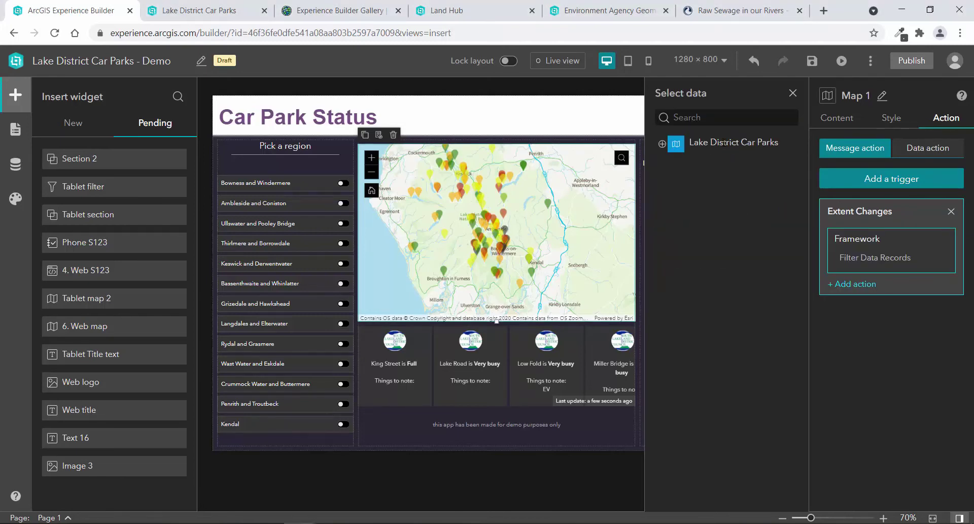
{"action": "left_click", "coordinate": [663, 144]}
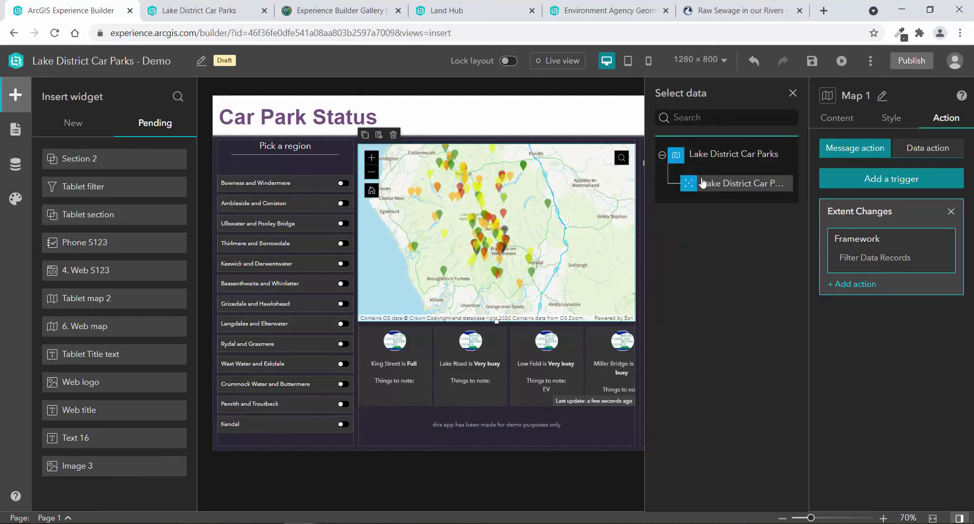
{"action": "left_click", "coordinate": [702, 182]}
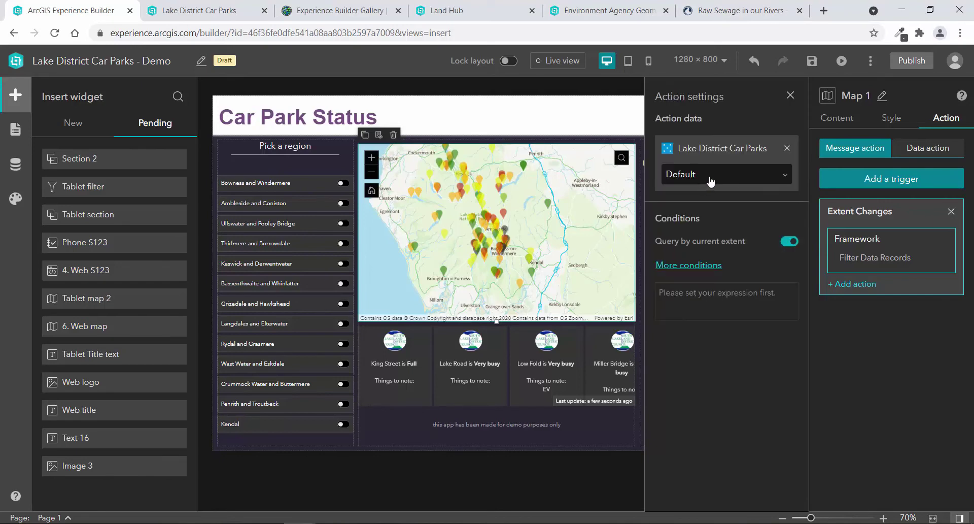
{"action": "left_click", "coordinate": [790, 96]}
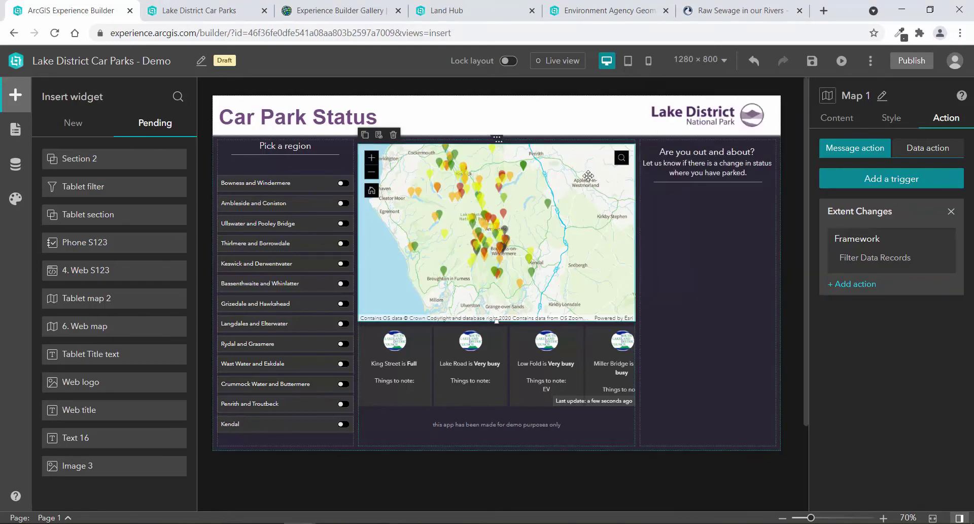
In Live view, zoom the map to check the cards update, return Home, then exit Live view
{"action": "left_click", "coordinate": [553, 60]}
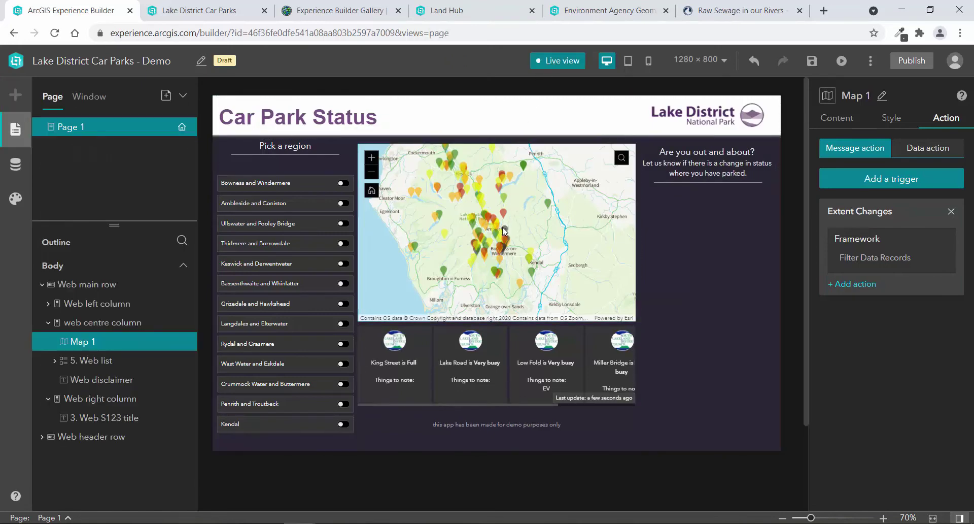
{"action": "scroll", "coordinate": [503, 280], "scroll_direction": "up", "scroll_amount": 2}
{"action": "scroll", "coordinate": [502, 289], "scroll_direction": "up", "scroll_amount": 4}
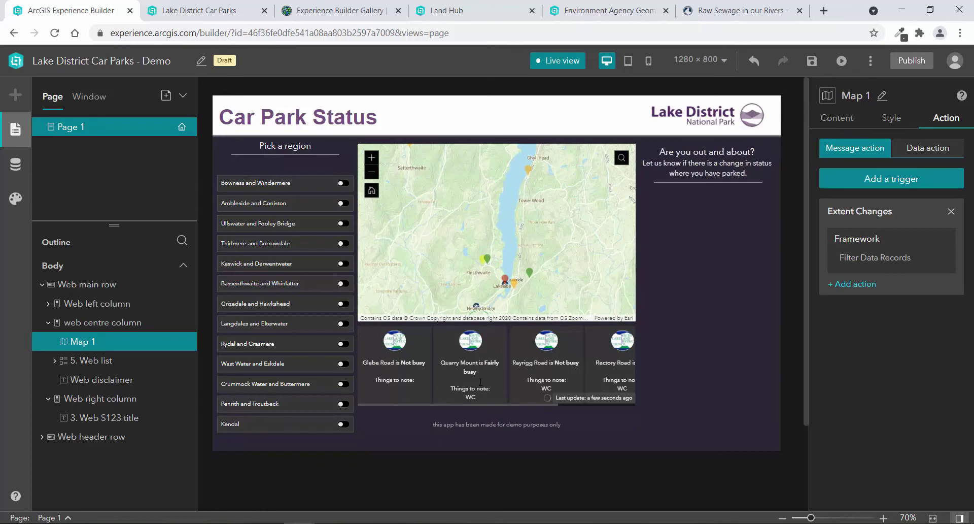
{"action": "scroll", "coordinate": [509, 299], "scroll_direction": "up", "scroll_amount": 1}
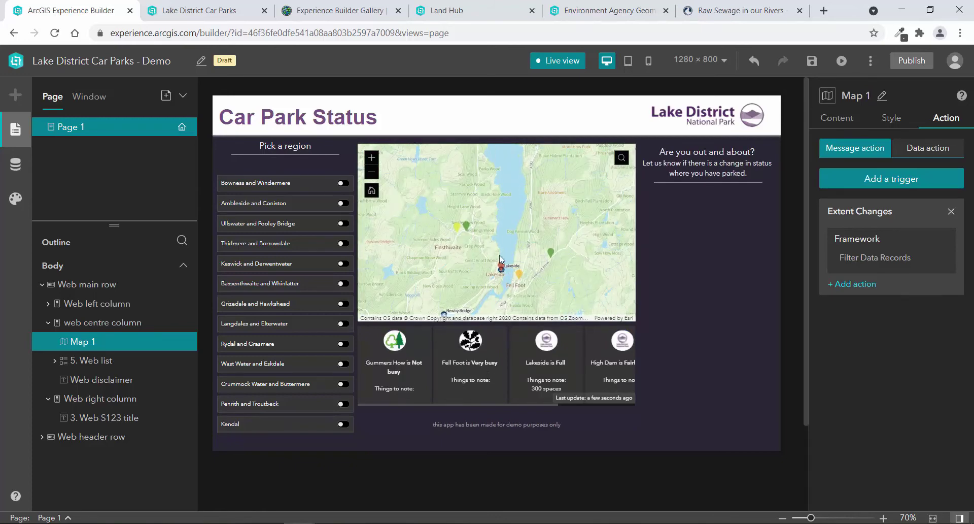
{"action": "left_click", "coordinate": [371, 190]}
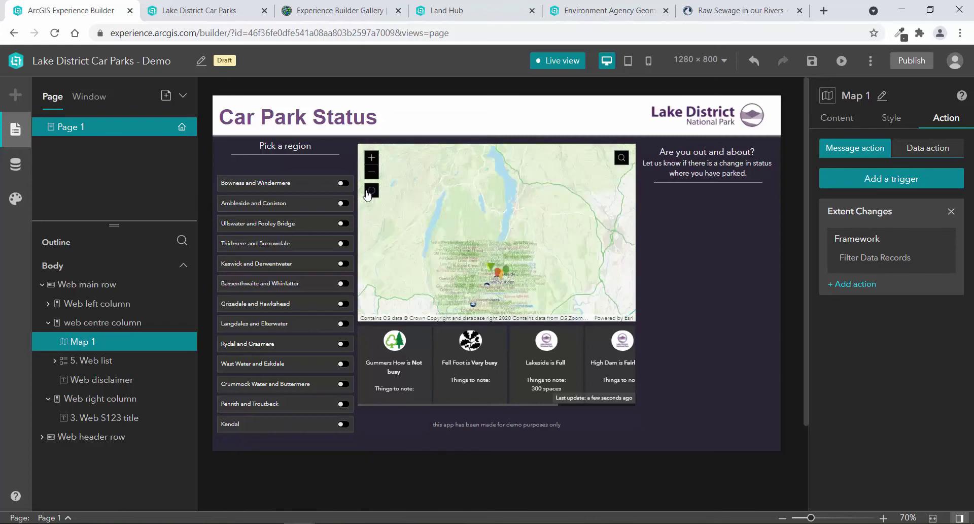
{"action": "left_click", "coordinate": [556, 65]}
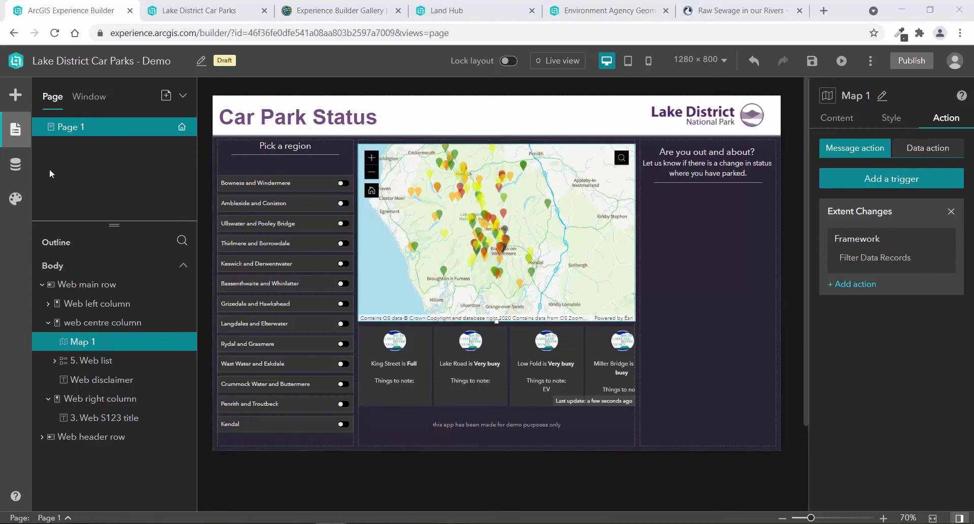
Place an Embed widget under the feedback heading in the right column and stretch it down the column
{"action": "left_click", "coordinate": [15, 94]}
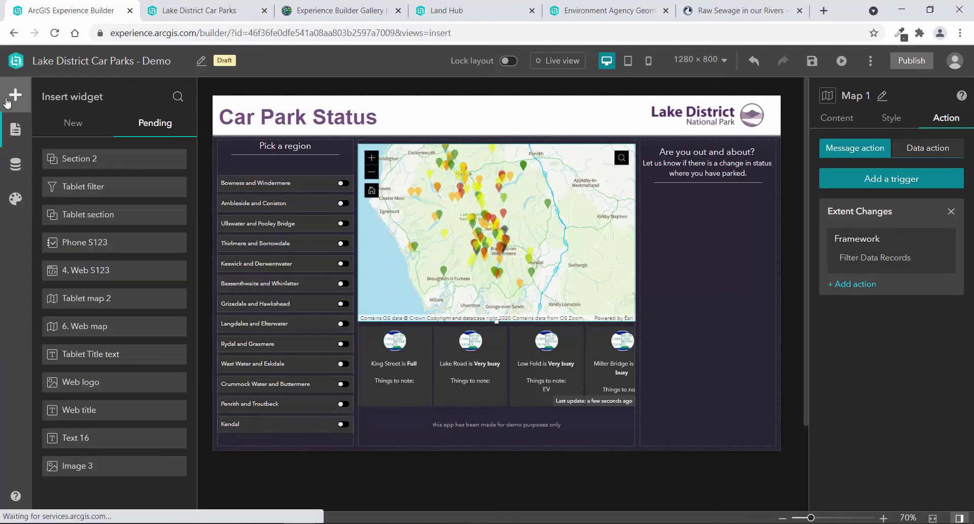
{"action": "left_click", "coordinate": [95, 122]}
{"action": "scroll", "coordinate": [148, 376], "scroll_direction": "down", "scroll_amount": 3}
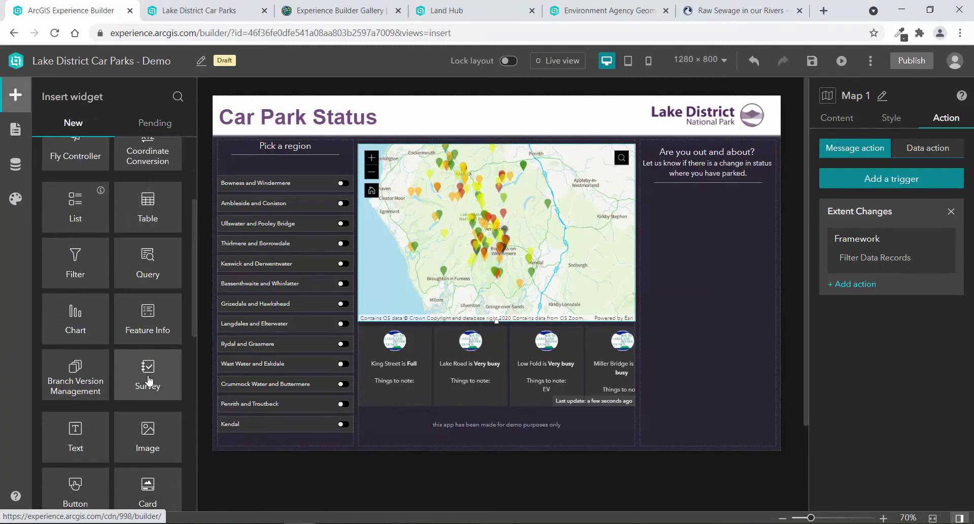
{"action": "scroll", "coordinate": [147, 383], "scroll_direction": "down", "scroll_amount": 1}
{"action": "scroll", "coordinate": [147, 383], "scroll_direction": "down", "scroll_amount": 2}
{"action": "left_click_drag", "start_coordinate": [75, 399], "coordinate": [666, 308]}
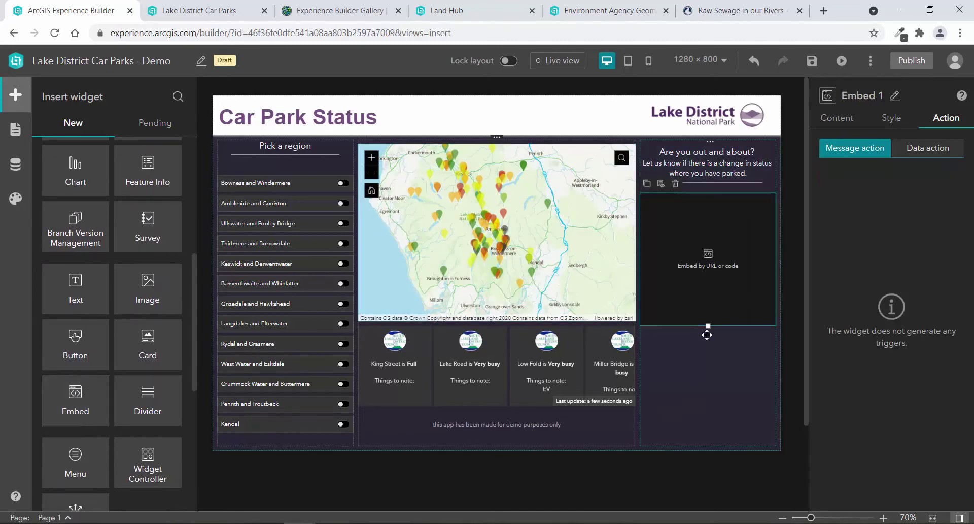
{"action": "left_click_drag", "start_coordinate": [713, 328], "coordinate": [727, 429]}
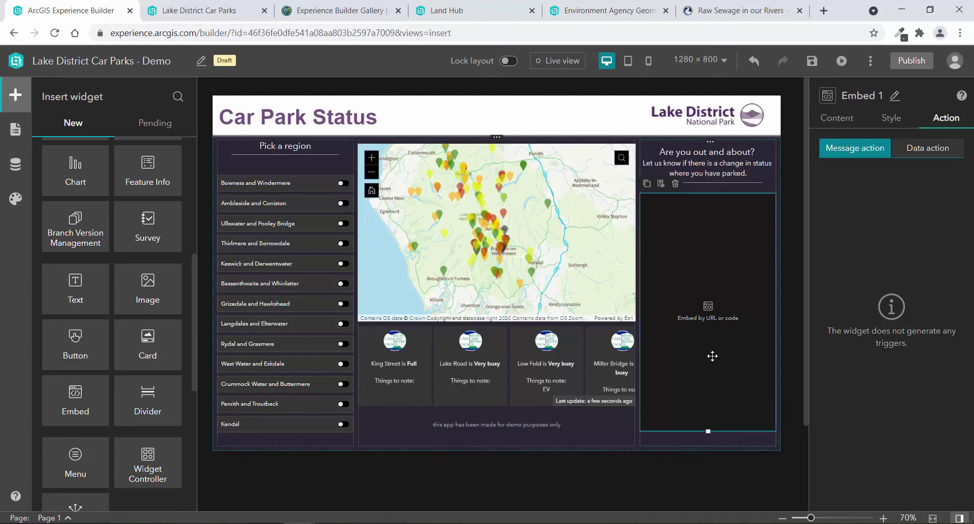
Paste the Survey123 form URL into Embed 1 and connect it to the Lake District Car Parks layer
{"action": "left_click", "coordinate": [846, 121]}
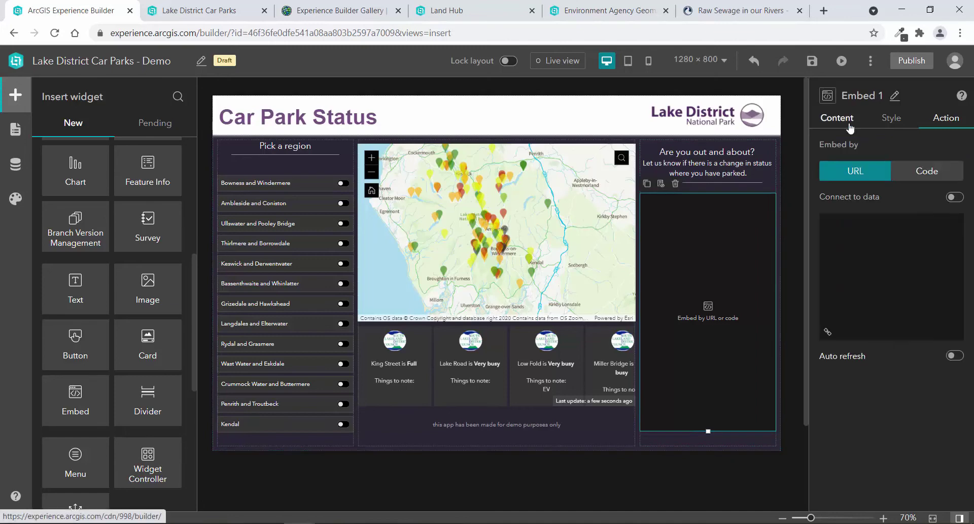
{"action": "left_click", "coordinate": [889, 257]}
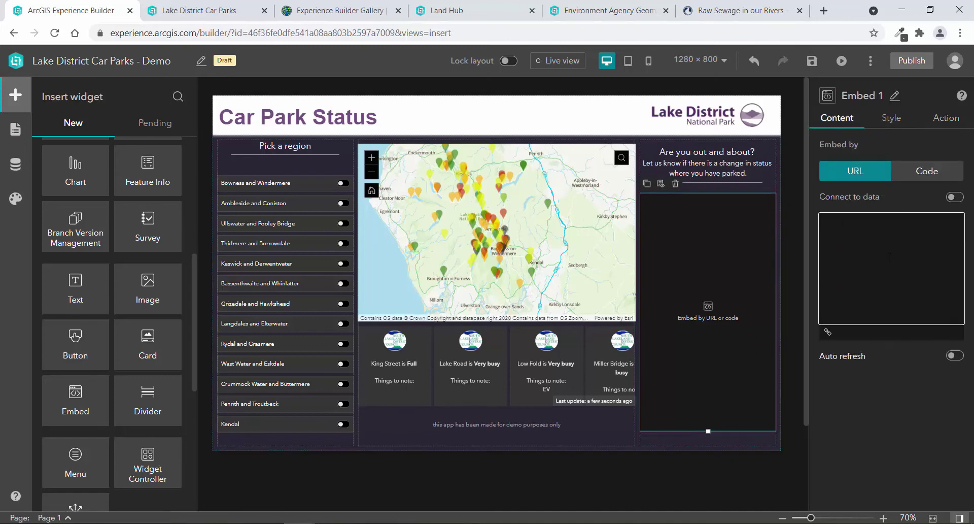
{"action": "type", "text": "https://survey123.arcgis.com/share/43f0576dbda14ef18b503fcfd391765c?mode=edit&globalId="}
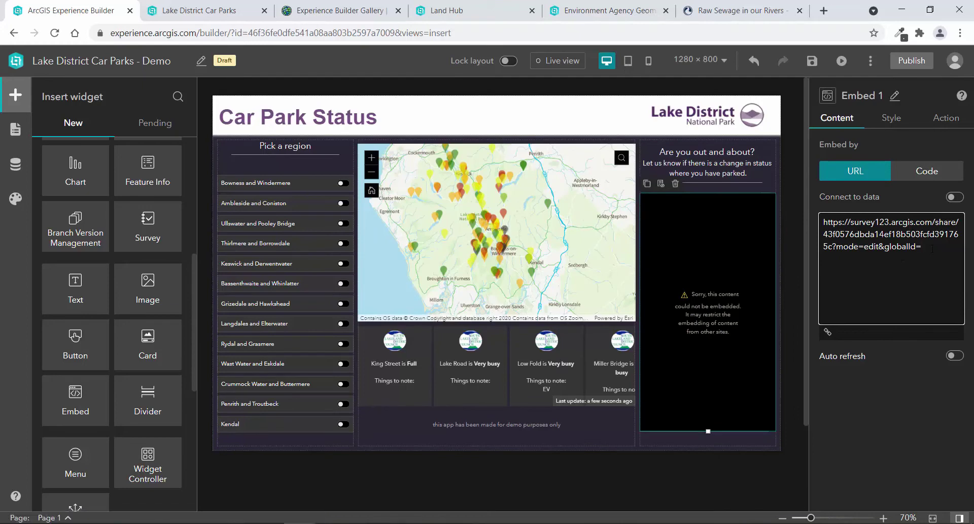
{"action": "left_click", "coordinate": [952, 199]}
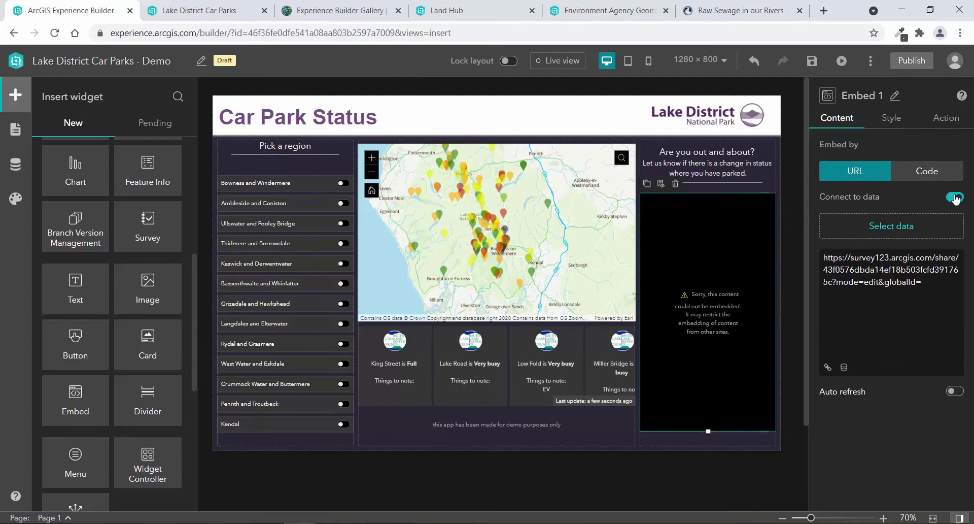
{"action": "left_click", "coordinate": [898, 225]}
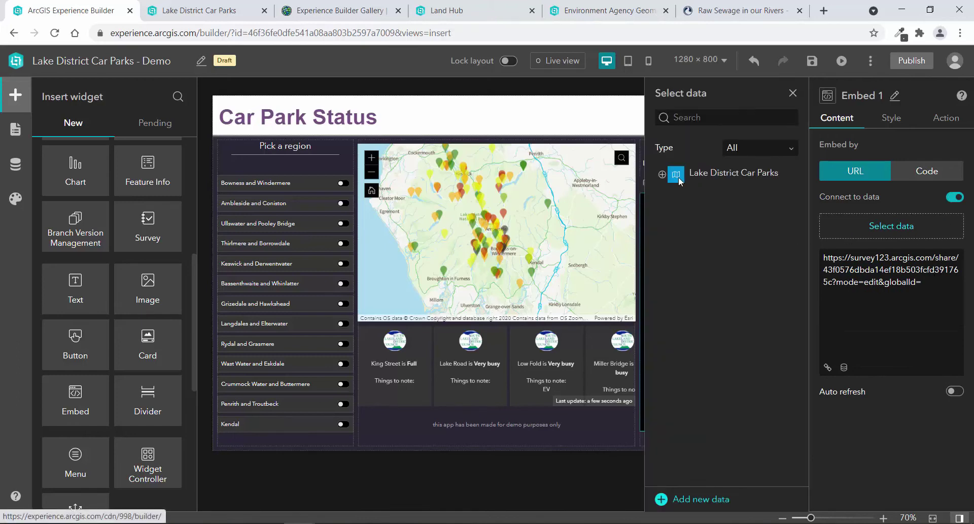
{"action": "left_click", "coordinate": [662, 174]}
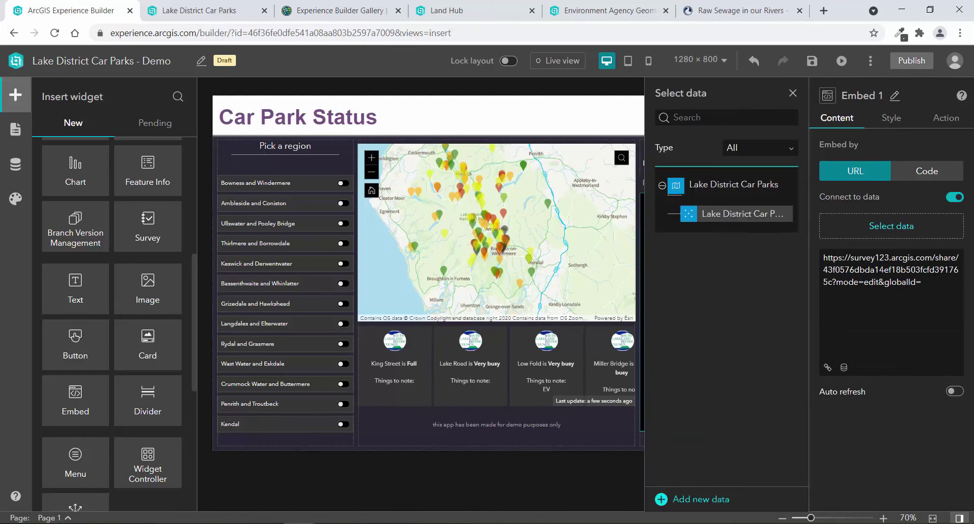
{"action": "left_click", "coordinate": [703, 214]}
Insert the {GlobalID} field after globalId= at the end of the embed URL
{"action": "left_click", "coordinate": [932, 315]}
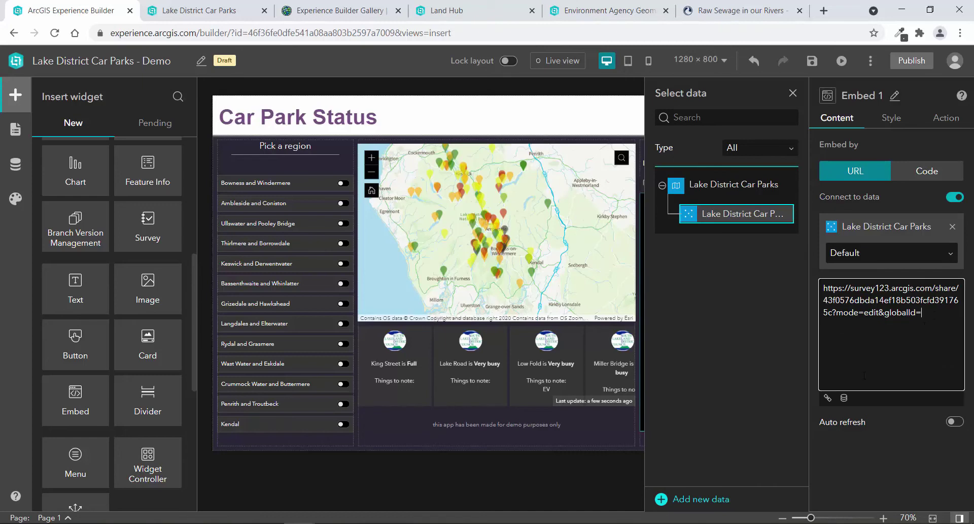
{"action": "left_click", "coordinate": [844, 398]}
{"action": "scroll", "coordinate": [735, 364], "scroll_direction": "down", "scroll_amount": 3}
{"action": "scroll", "coordinate": [734, 364], "scroll_direction": "down", "scroll_amount": 1}
{"action": "left_click", "coordinate": [731, 372]}
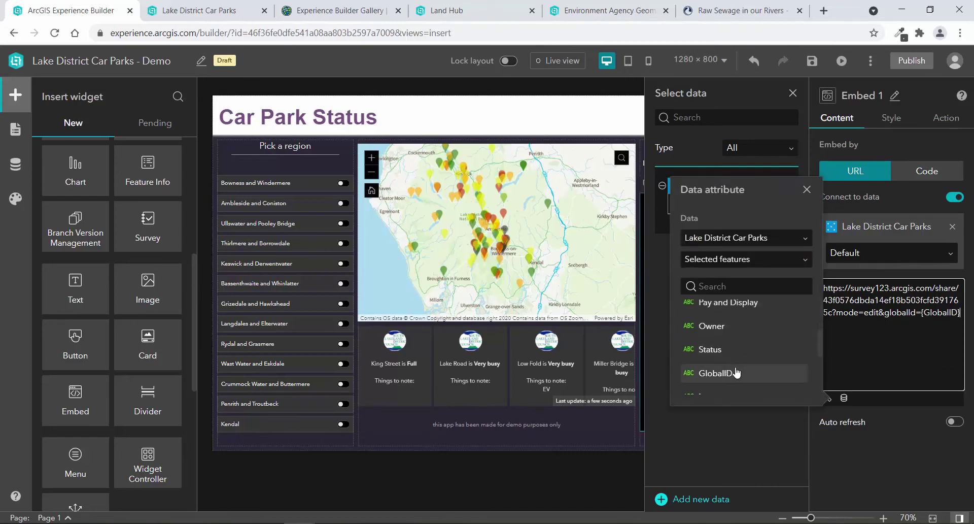
{"action": "left_click", "coordinate": [868, 436]}
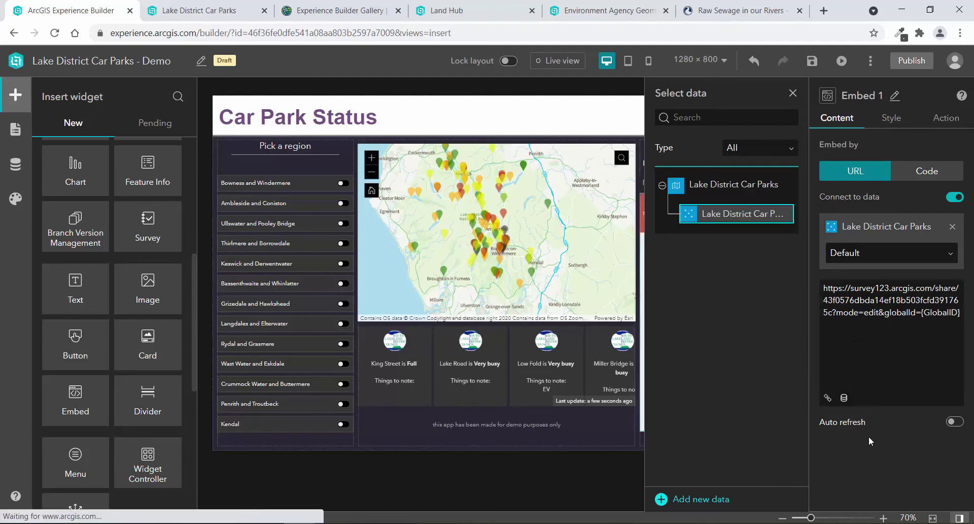
{"action": "left_click", "coordinate": [792, 94]}
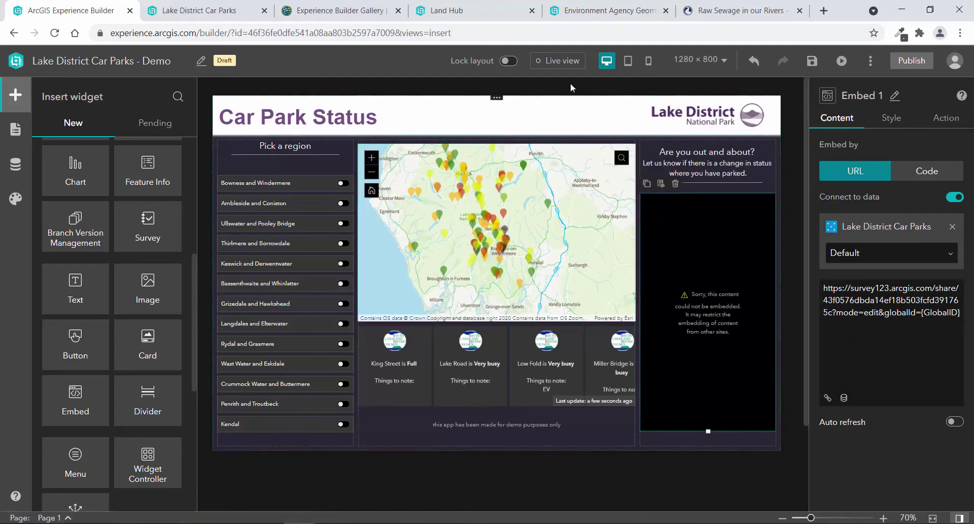
{"action": "left_click", "coordinate": [568, 61]}
Pick Pelter Bridge on the preview map and submit the Survey123 feedback as Not busy
{"action": "left_click", "coordinate": [505, 229]}
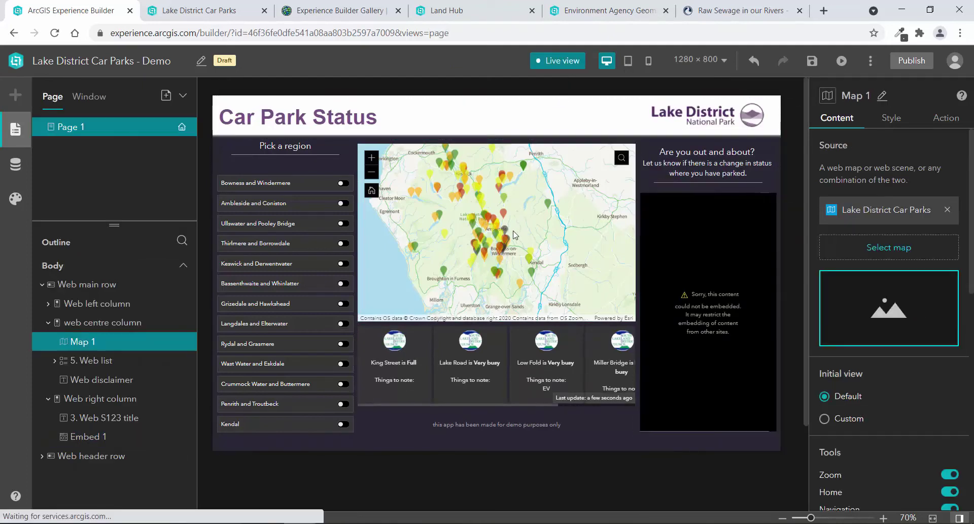
{"action": "scroll", "coordinate": [503, 229], "scroll_direction": "up", "scroll_amount": 5}
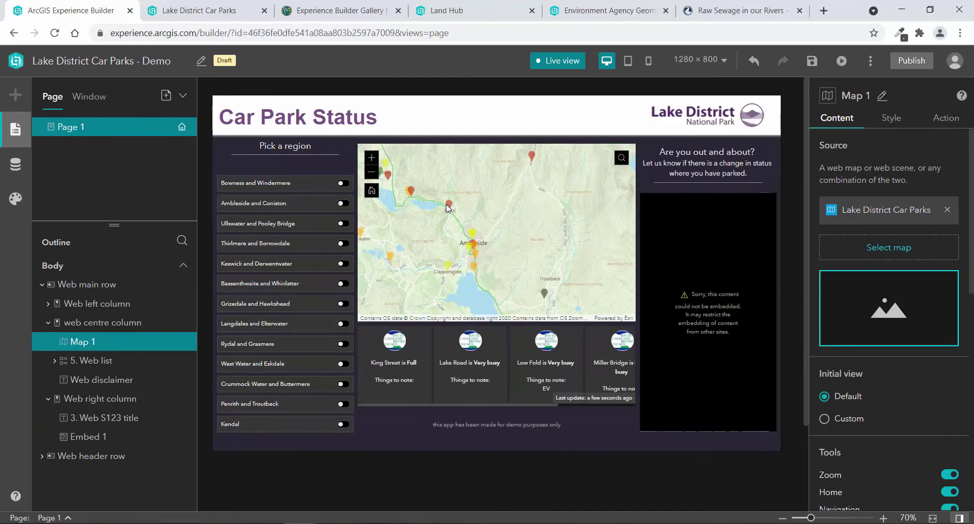
{"action": "left_click", "coordinate": [449, 206]}
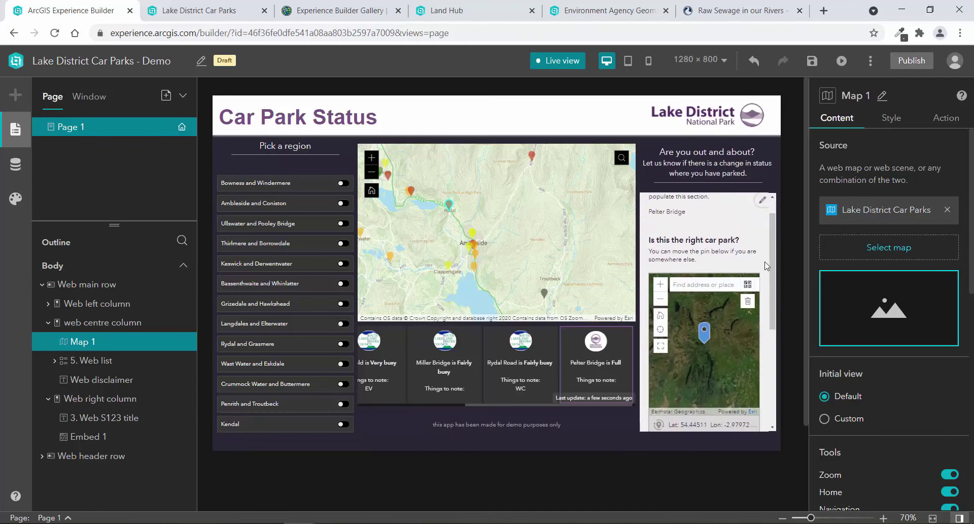
{"action": "scroll", "coordinate": [767, 266], "scroll_direction": "down", "scroll_amount": 2}
{"action": "scroll", "coordinate": [766, 266], "scroll_direction": "down", "scroll_amount": 3}
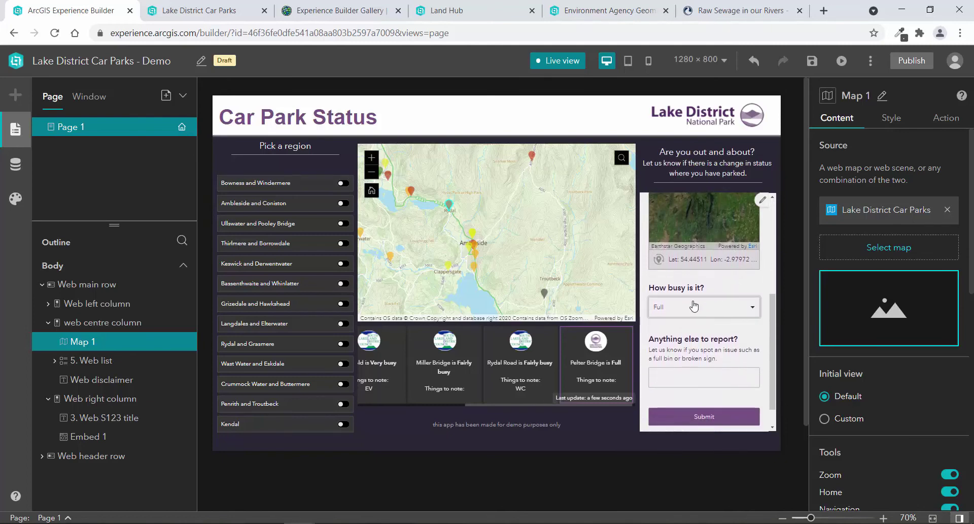
{"action": "left_click", "coordinate": [702, 304]}
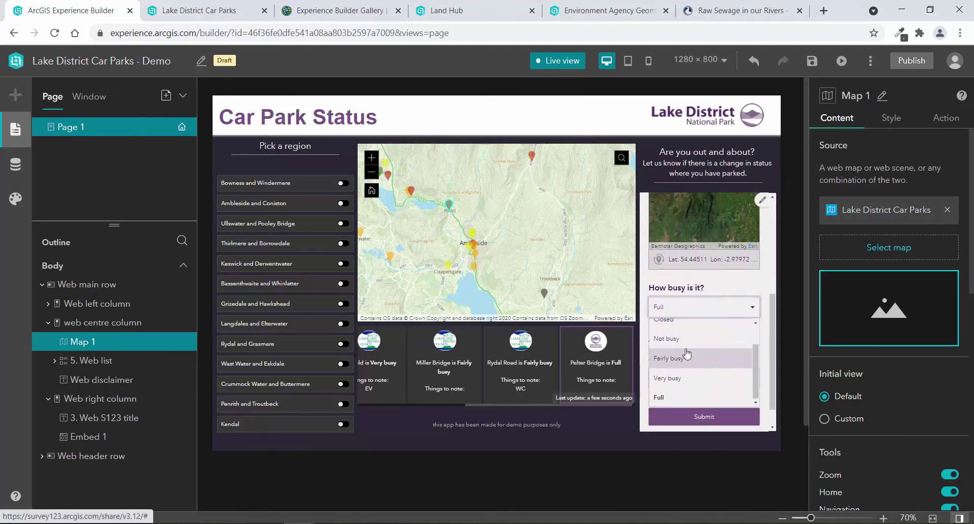
{"action": "left_click", "coordinate": [679, 361]}
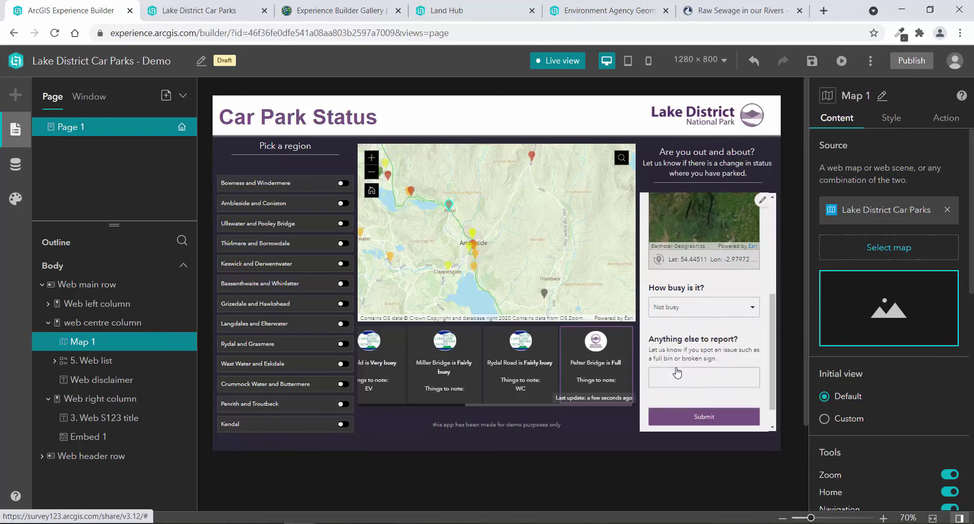
{"action": "scroll", "coordinate": [677, 375], "scroll_direction": "down", "scroll_amount": 1}
{"action": "left_click", "coordinate": [677, 388]}
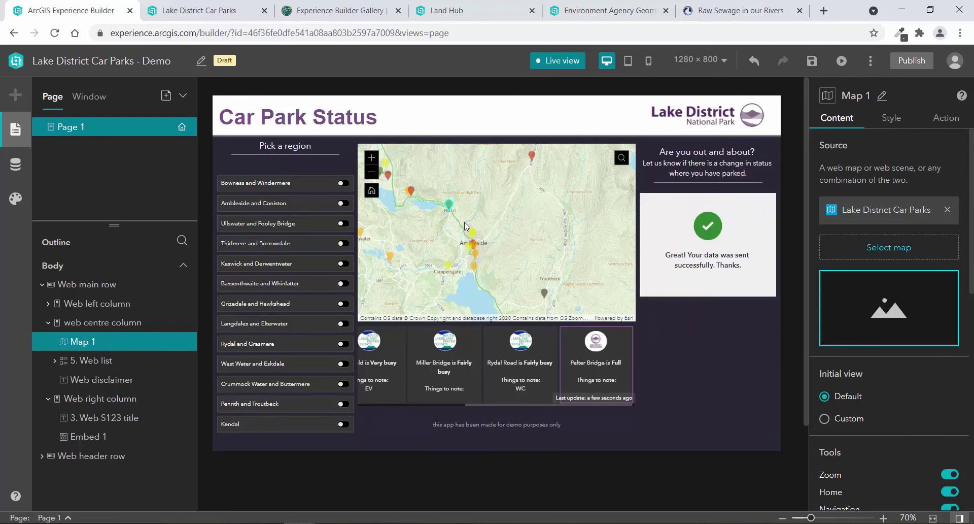
{"action": "scroll", "coordinate": [438, 200], "scroll_direction": "up", "scroll_amount": 3}
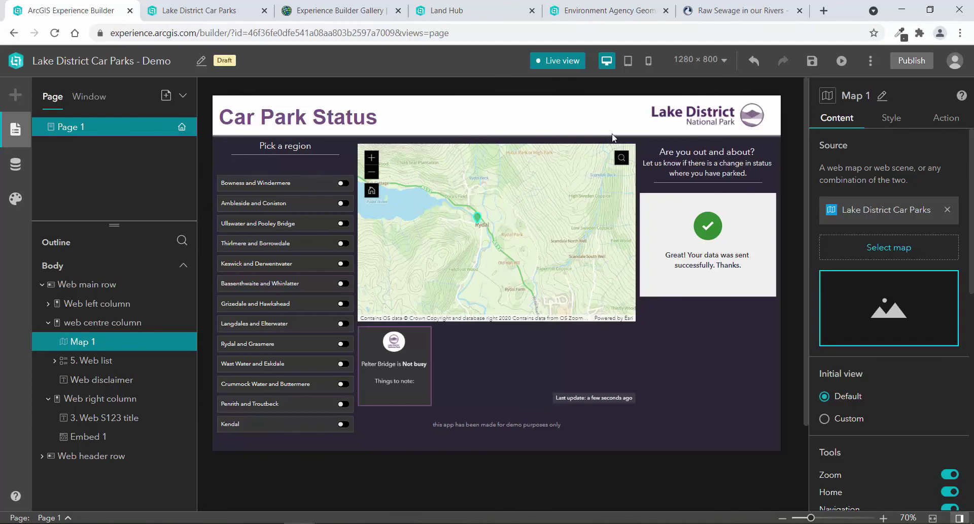
Switch to the tablet layout, turn off Live view, and select the map-and-cards section
{"action": "left_click", "coordinate": [627, 65]}
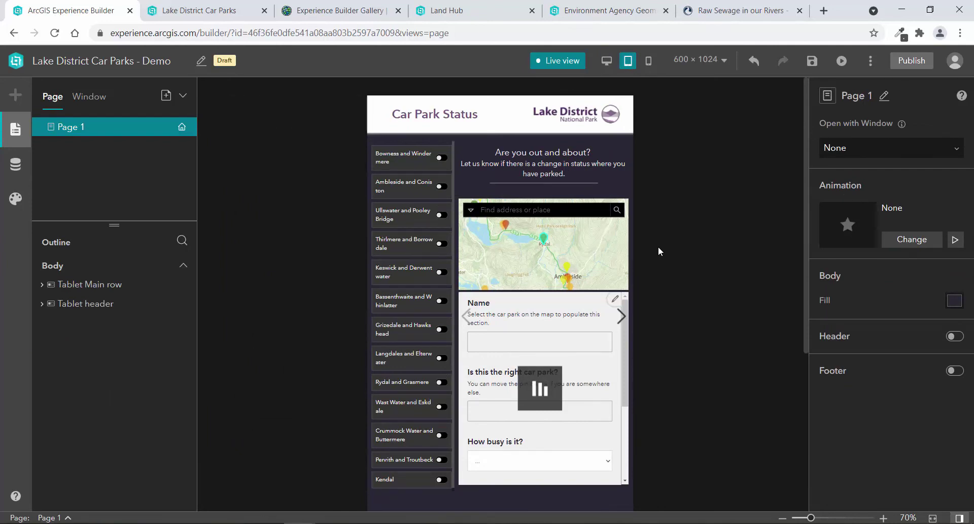
{"action": "left_click", "coordinate": [557, 62]}
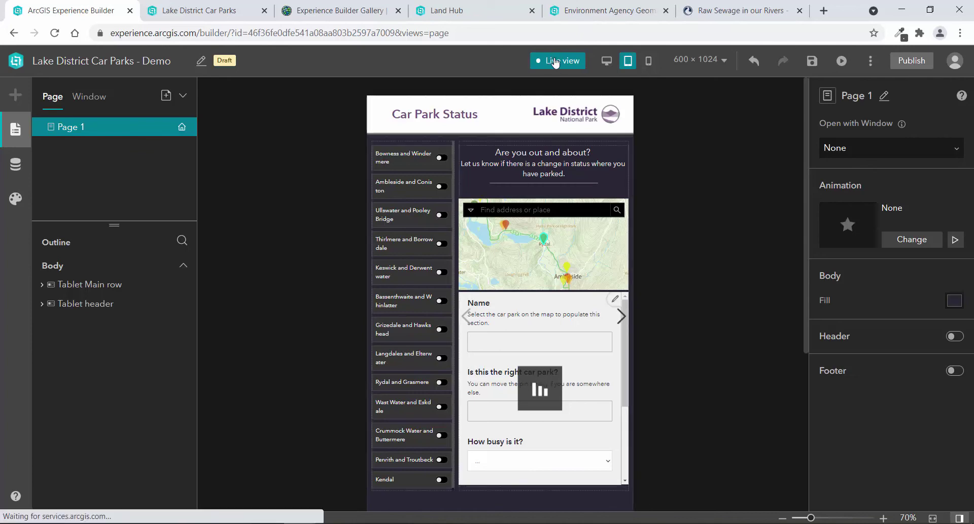
{"action": "left_click", "coordinate": [557, 62]}
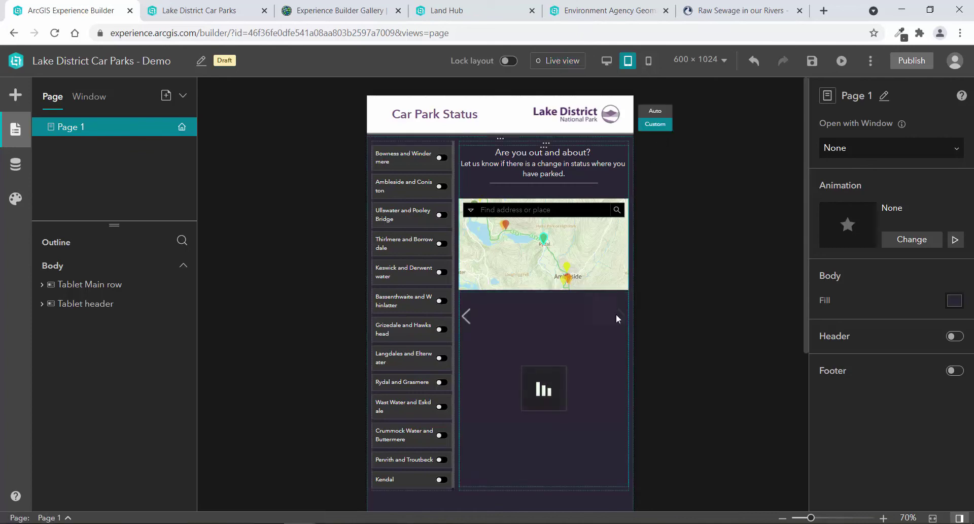
{"action": "left_click", "coordinate": [467, 317]}
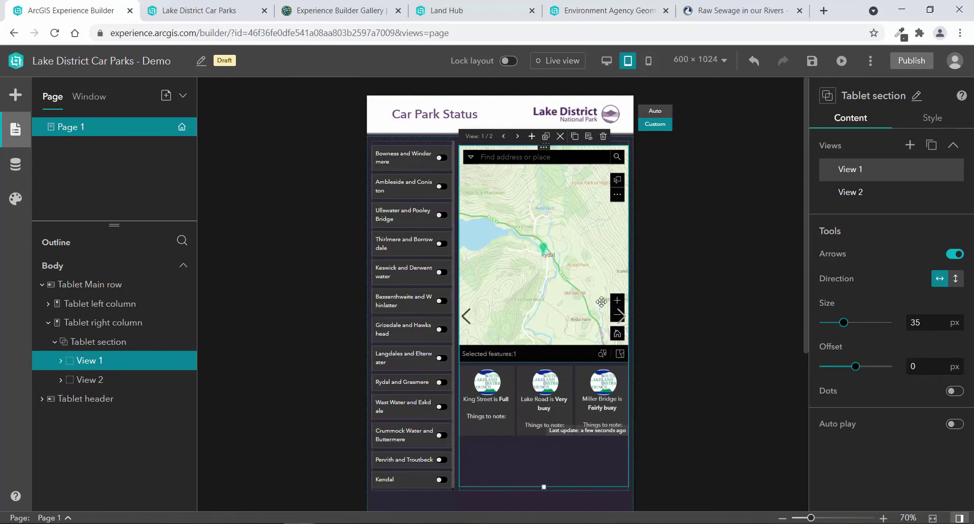
Review the phone layout's Section 2, then show the running Lake District Car Parks app tab
{"action": "left_click", "coordinate": [648, 62]}
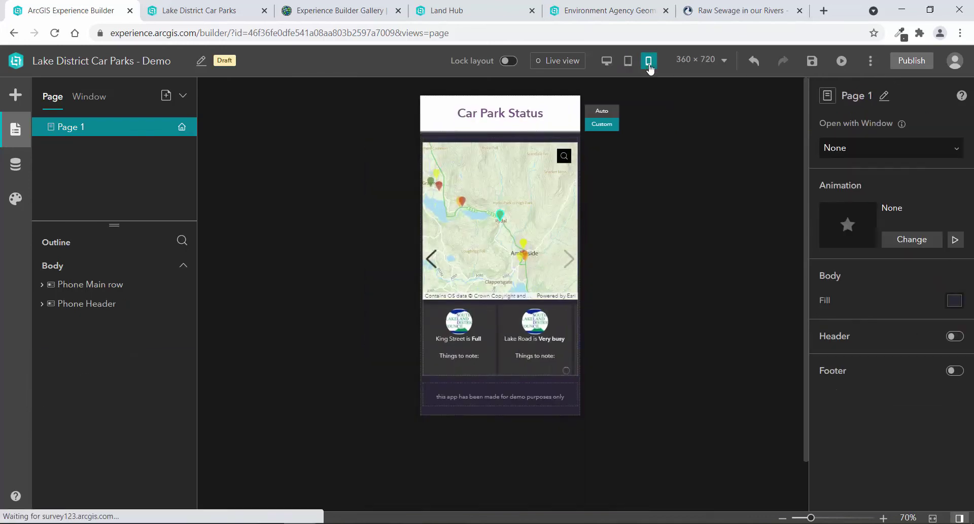
{"action": "left_click", "coordinate": [569, 218]}
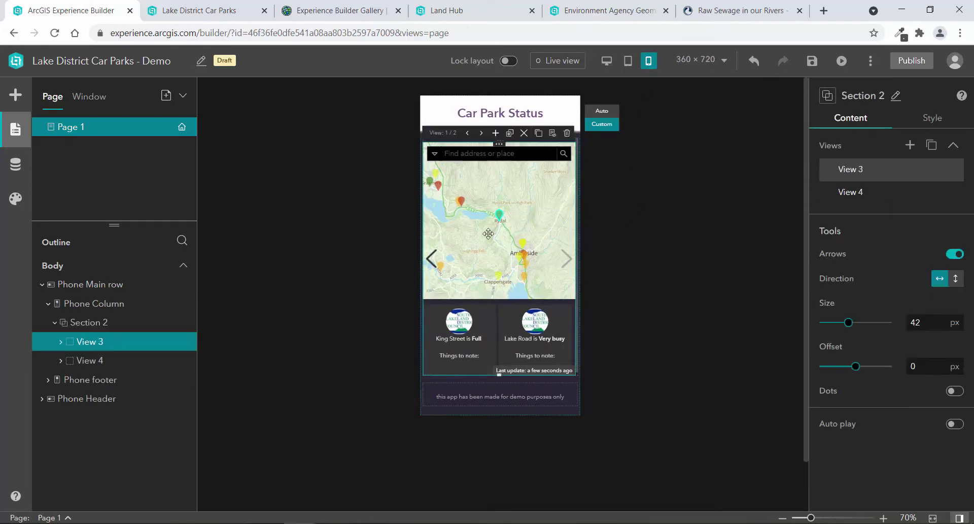
{"action": "left_click", "coordinate": [181, 6]}
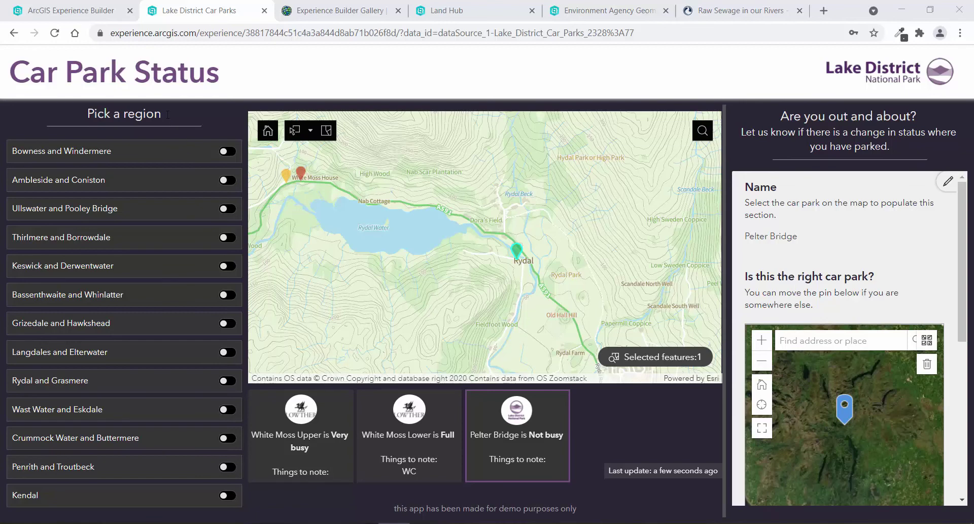
Switch to the Experience Builder Gallery browser tab listing example apps
{"action": "left_click", "coordinate": [307, 11]}
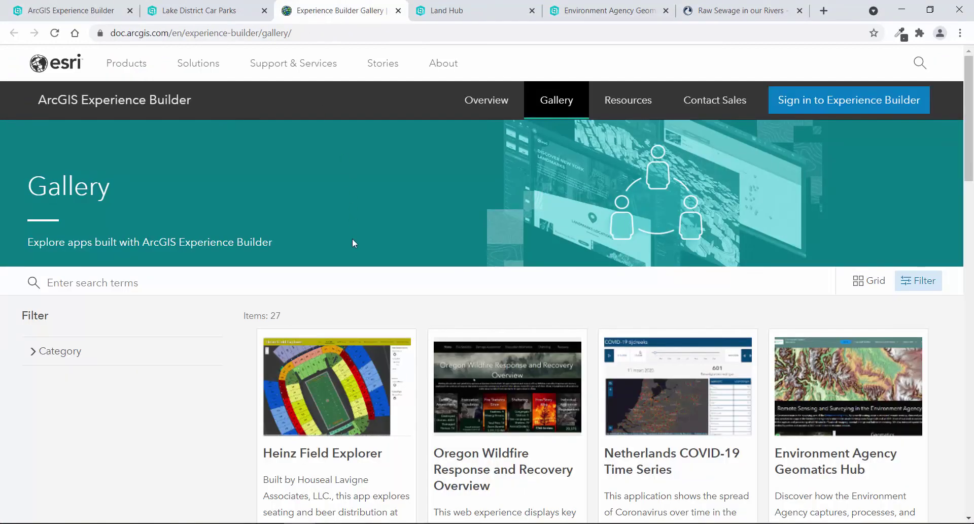
Open the Homes England Land Hub app and select the site near Bicester on its map
{"action": "scroll", "coordinate": [355, 262], "scroll_direction": "down", "scroll_amount": 5}
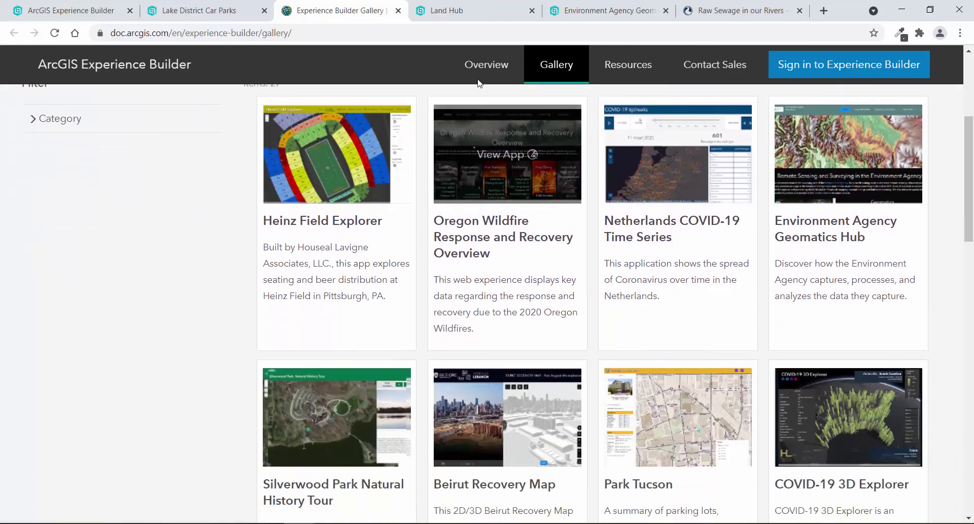
{"action": "left_click", "coordinate": [482, 13]}
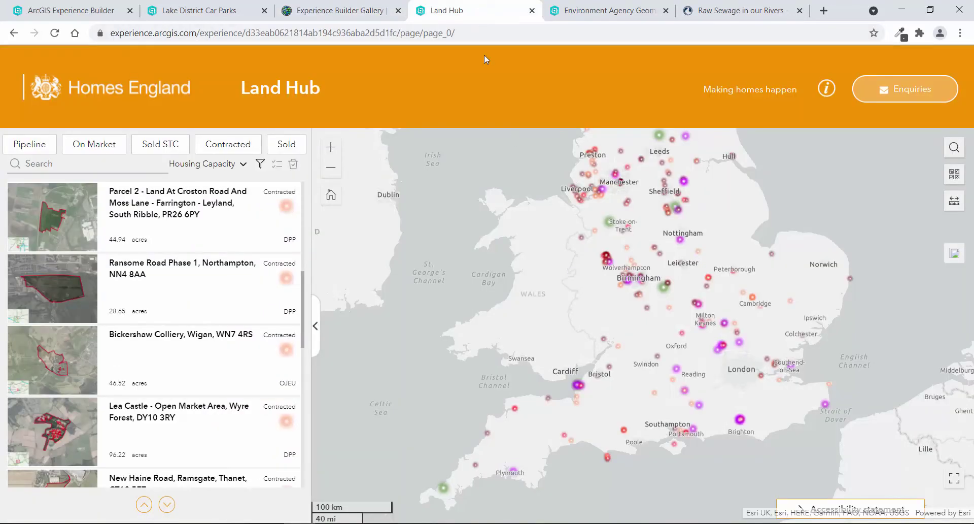
{"action": "scroll", "coordinate": [676, 331], "scroll_direction": "up", "scroll_amount": 3}
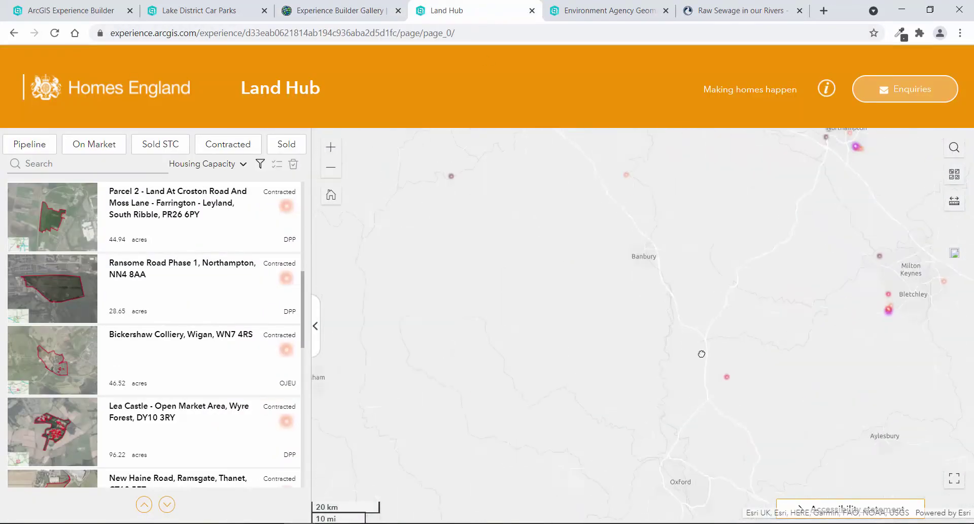
{"action": "left_click", "coordinate": [727, 378]}
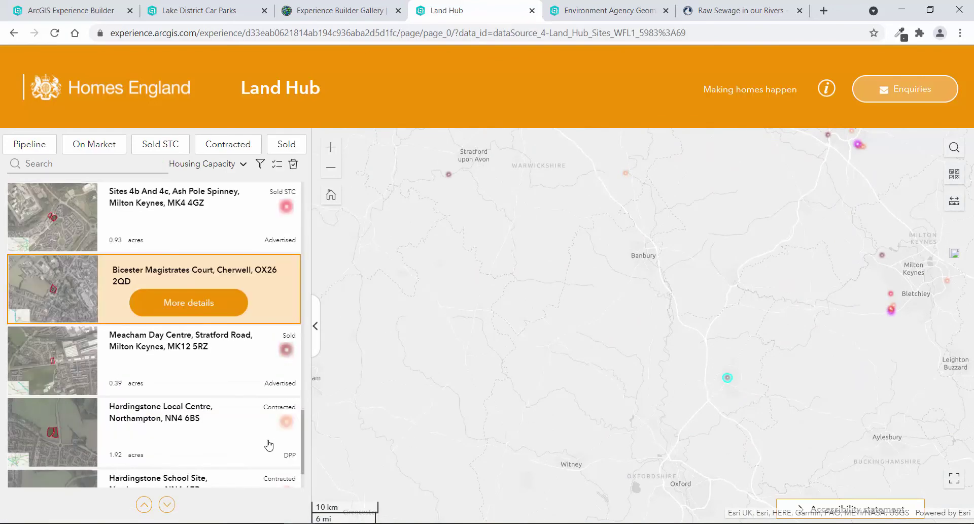
Review Bicester Magistrates Court's full details, then switch to the Environment Agency Geomatics site
{"action": "left_click", "coordinate": [190, 306]}
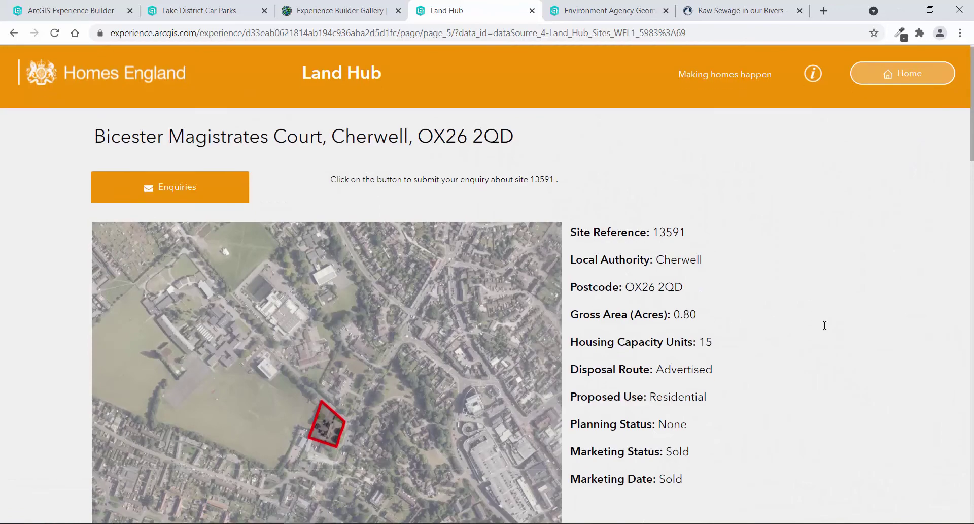
{"action": "scroll", "coordinate": [823, 326], "scroll_direction": "down", "scroll_amount": 4}
{"action": "scroll", "coordinate": [825, 328], "scroll_direction": "up", "scroll_amount": 3}
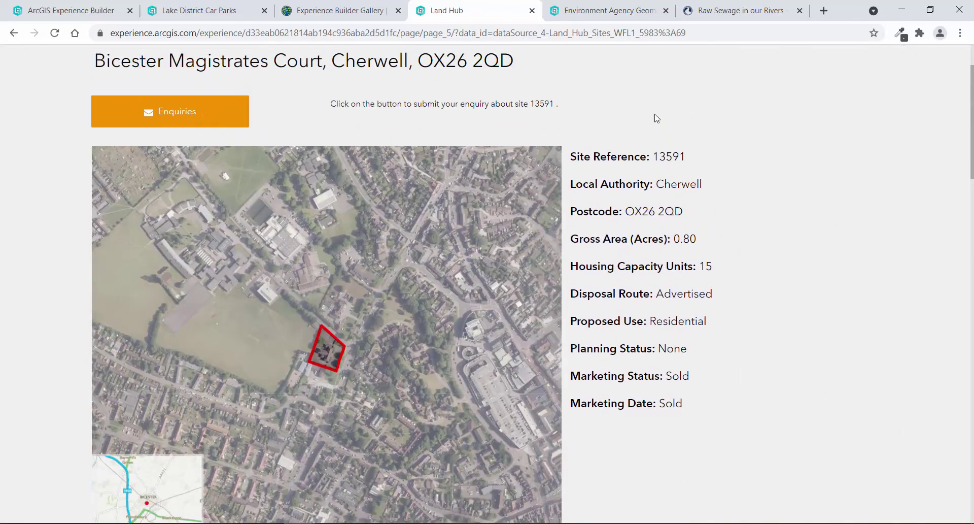
{"action": "left_click", "coordinate": [624, 18]}
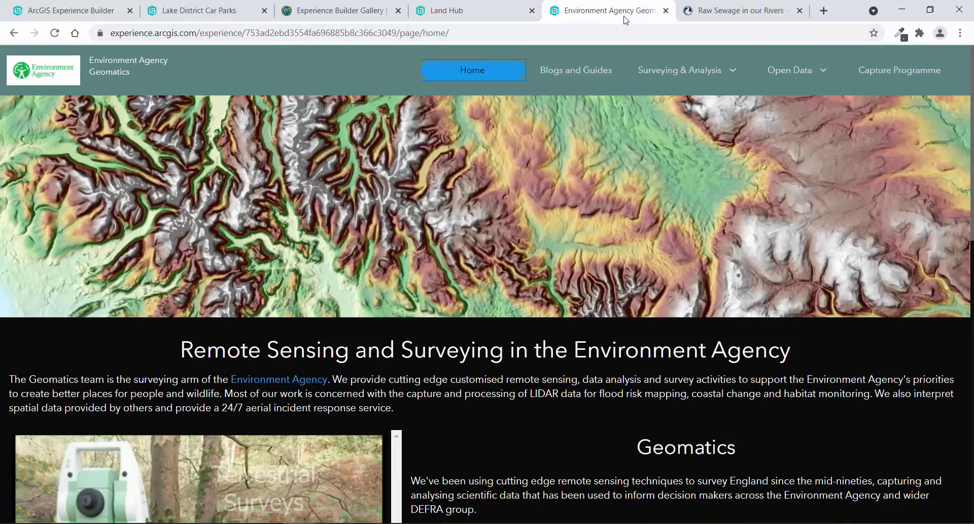
Browse Blogs & Technical Support, then load the LIDAR Capture Programme dashboard listing 50 planned surveys
{"action": "scroll", "coordinate": [656, 258], "scroll_direction": "down", "scroll_amount": 1}
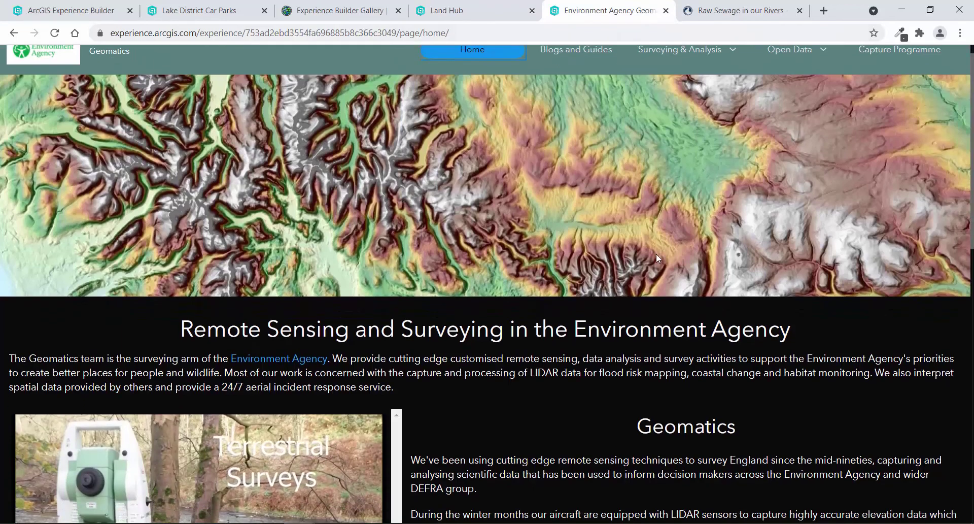
{"action": "scroll", "coordinate": [656, 254], "scroll_direction": "up", "scroll_amount": 1}
{"action": "left_click", "coordinate": [591, 69]}
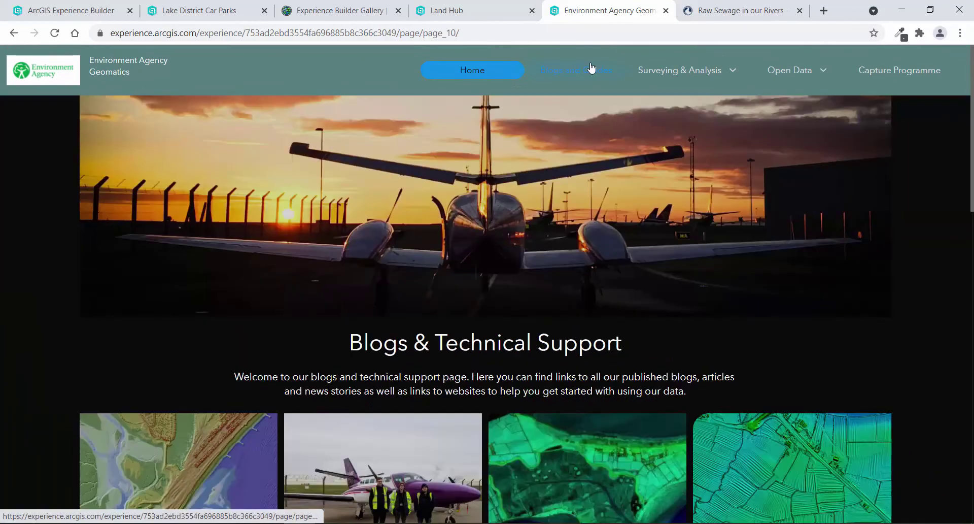
{"action": "scroll", "coordinate": [732, 303], "scroll_direction": "down", "scroll_amount": 5}
{"action": "scroll", "coordinate": [741, 325], "scroll_direction": "up", "scroll_amount": 5}
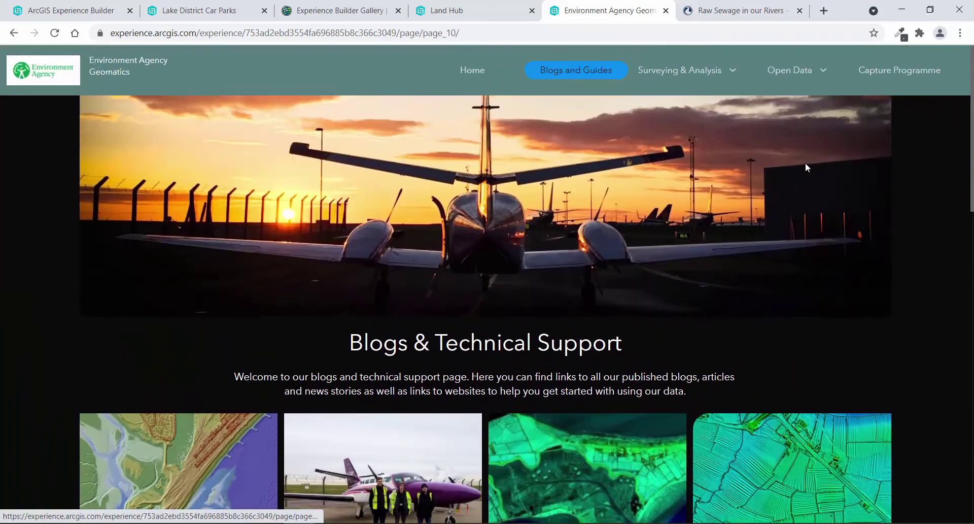
{"action": "left_click", "coordinate": [898, 72]}
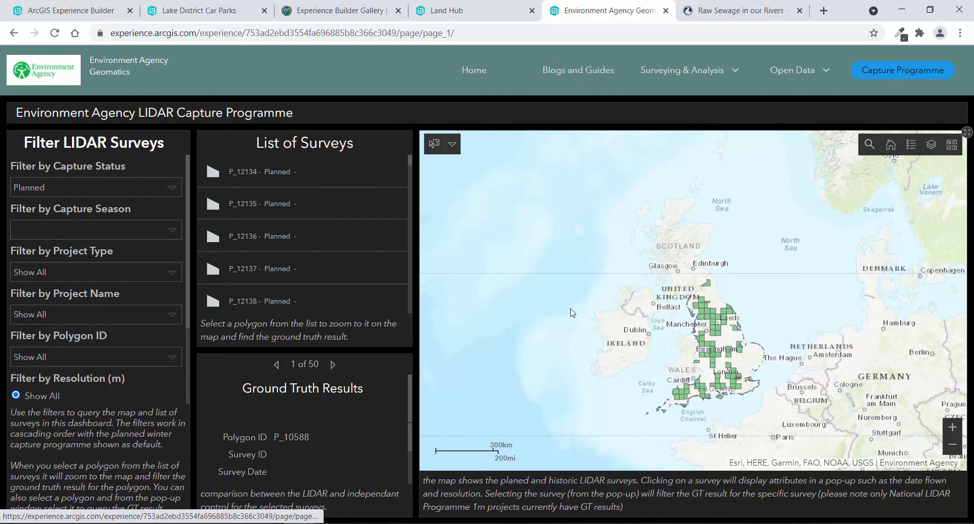
Go to Raw Sewage in our Rivers and show the sewage map's Get Involved options
{"action": "left_click", "coordinate": [737, 16]}
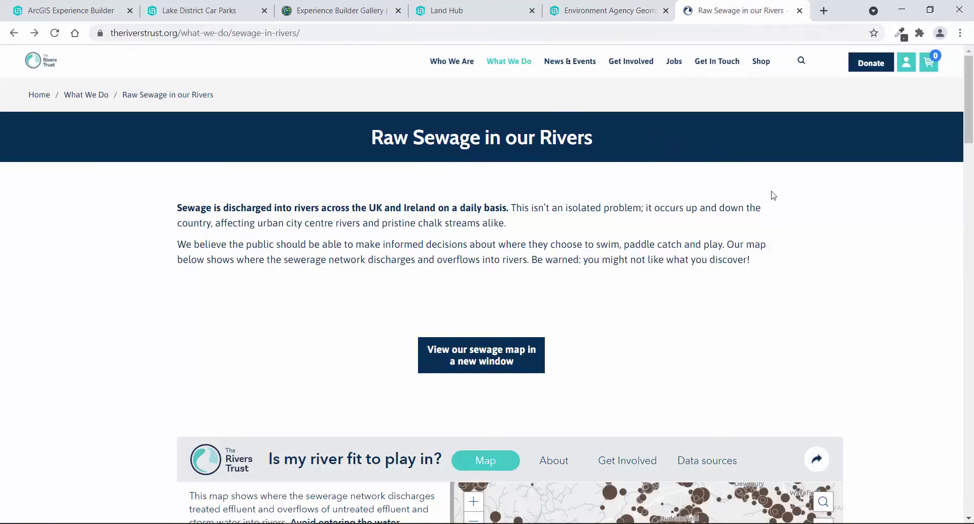
{"action": "scroll", "coordinate": [795, 194], "scroll_direction": "down", "scroll_amount": 5}
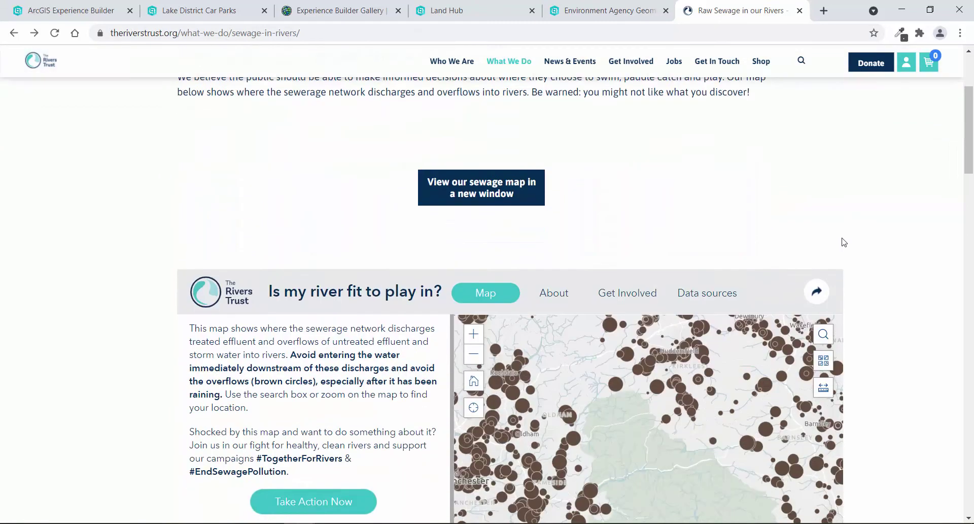
{"action": "scroll", "coordinate": [846, 289], "scroll_direction": "down", "scroll_amount": 1}
{"action": "scroll", "coordinate": [650, 307], "scroll_direction": "down", "scroll_amount": 2}
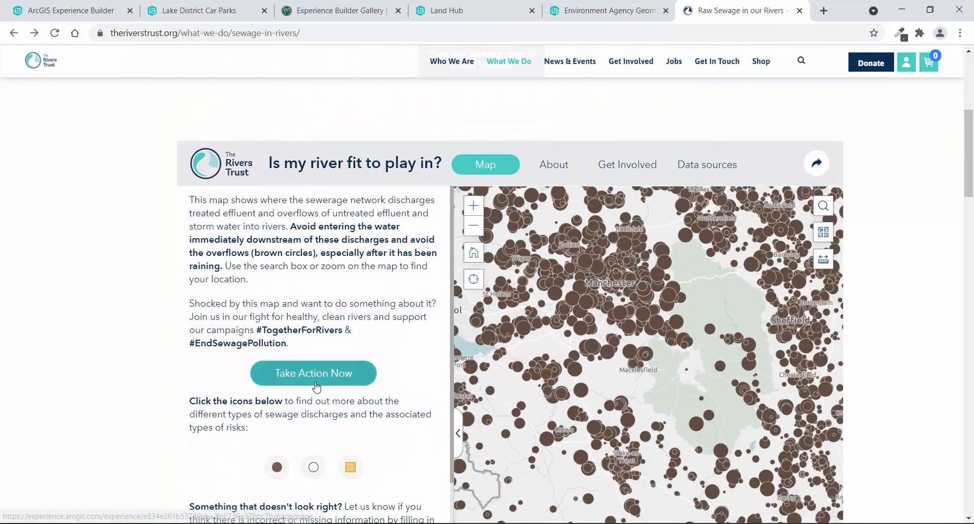
{"action": "left_click", "coordinate": [316, 383]}
{"action": "scroll", "coordinate": [116, 375], "scroll_direction": "down", "scroll_amount": 2}
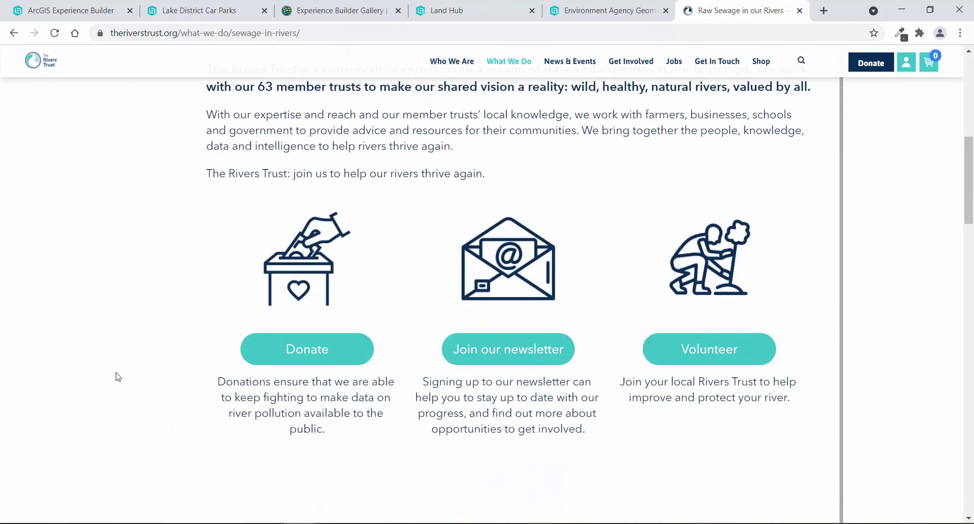